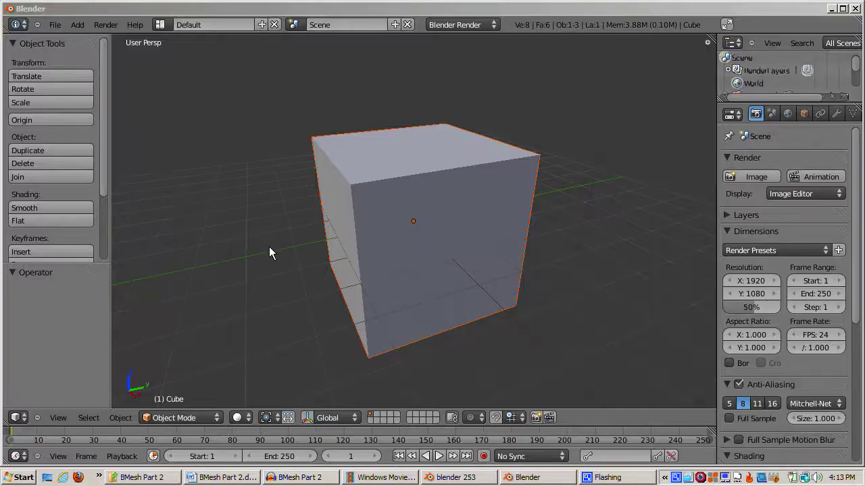
- Enter Edit Mode, clear the selection, switch to Face select mode and select the cube's top face
{"action": "left_click", "coordinate": [331, 223]}
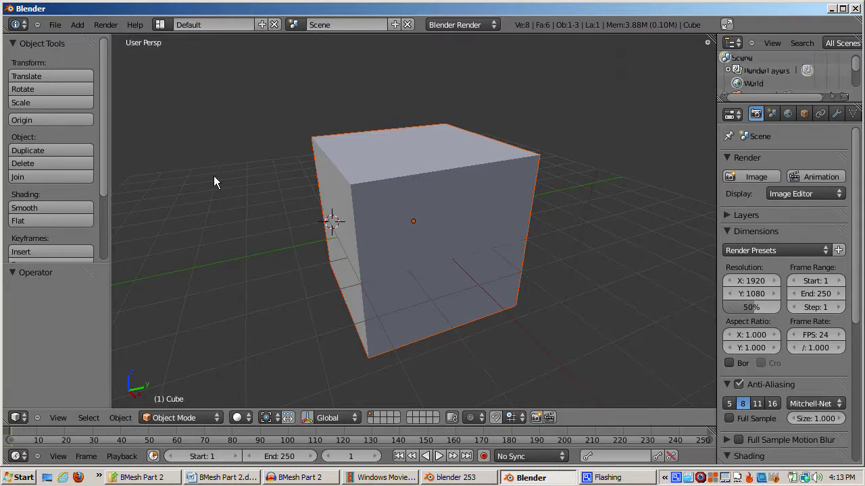
{"action": "key", "text": "Tab"}
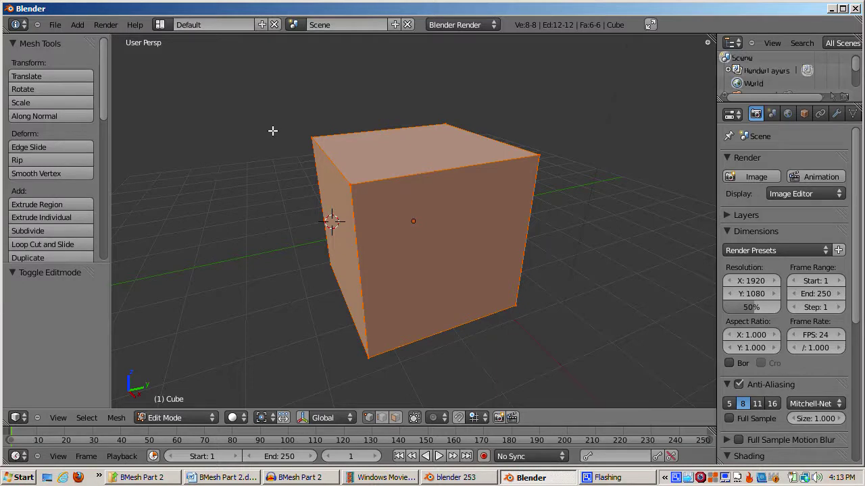
{"action": "key", "text": "a"}
{"action": "key", "text": "ctrl+Tab"}
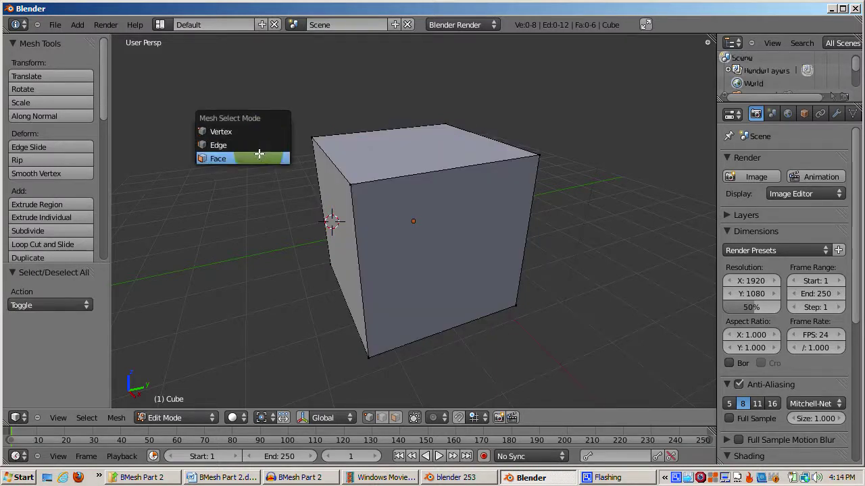
{"action": "left_click", "coordinate": [259, 154]}
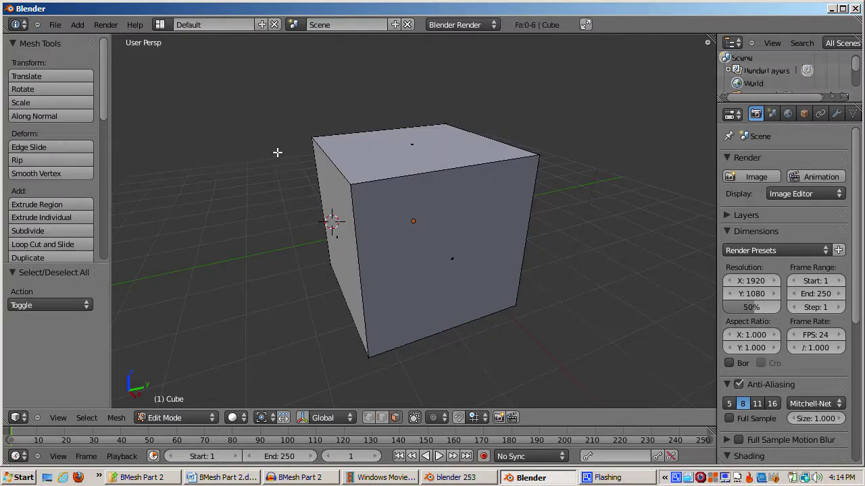
{"action": "right_click", "coordinate": [394, 155]}
- Extrude the top face in place, scale it inward to 0.551 and subdivide it into four faces
{"action": "key", "text": "e"}
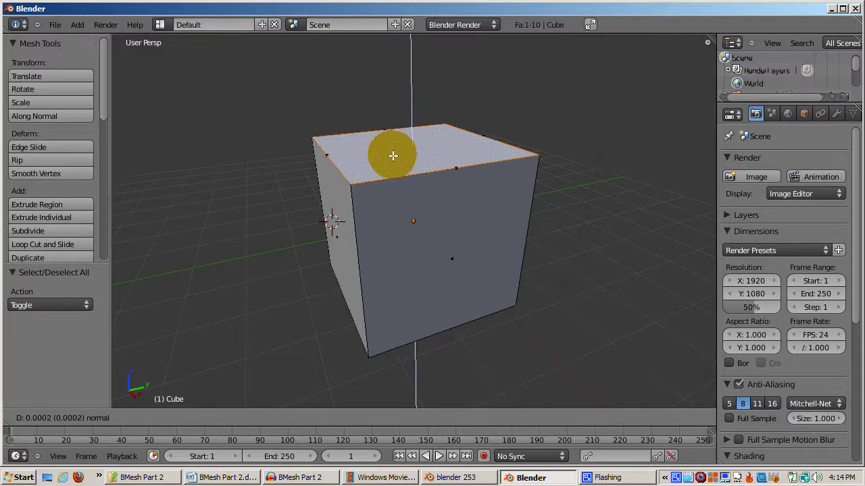
{"action": "left_click", "coordinate": [394, 156]}
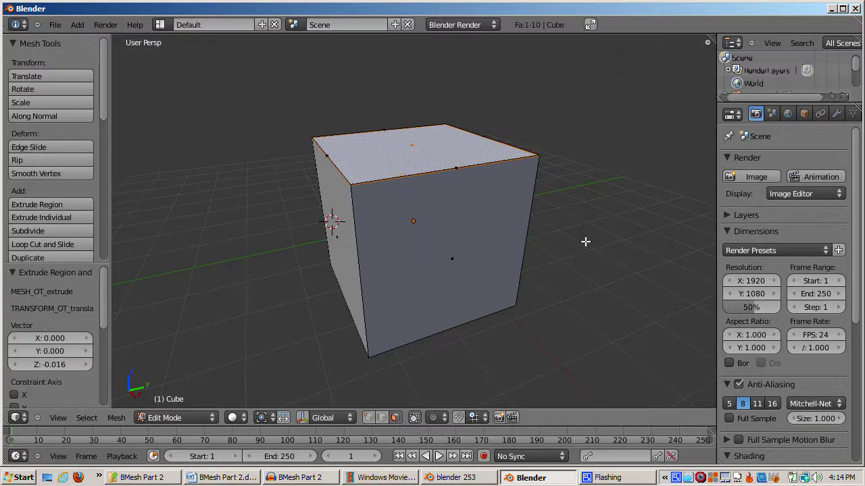
{"action": "key", "text": "s"}
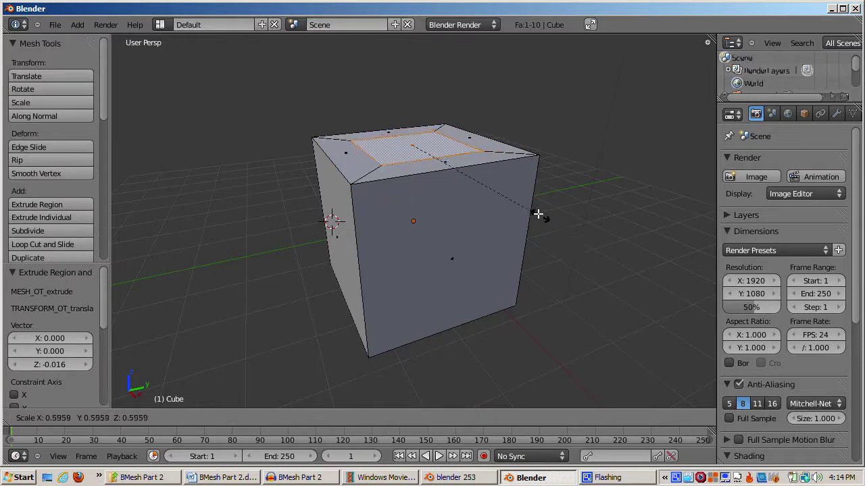
{"action": "left_click", "coordinate": [533, 212]}
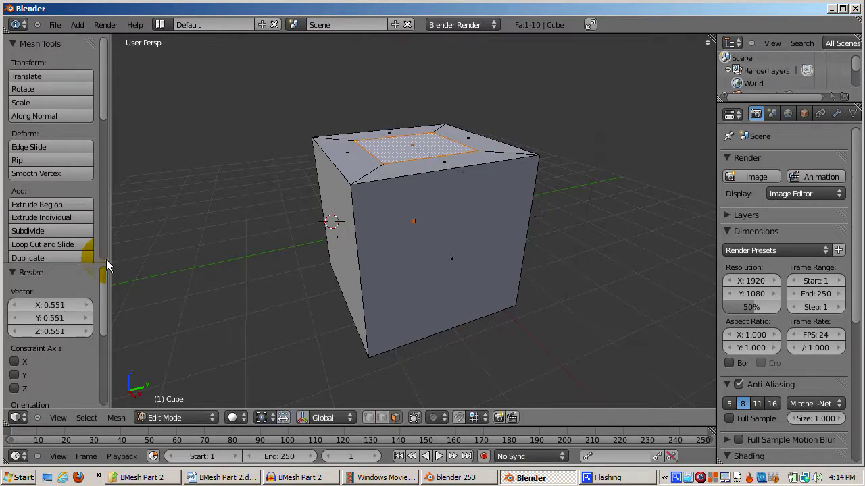
{"action": "left_click", "coordinate": [58, 230]}
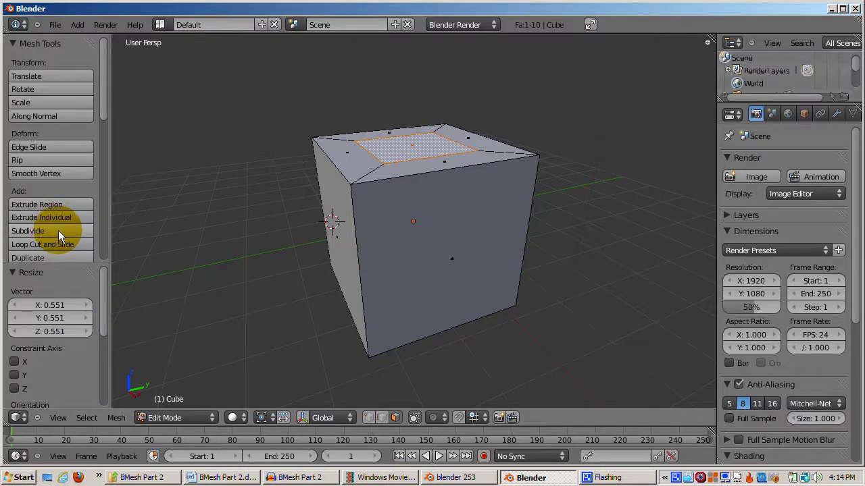
- Subdivide the inset top once more, orbit to look down on it, and choose Vertex select mode
{"action": "left_click", "coordinate": [58, 231]}
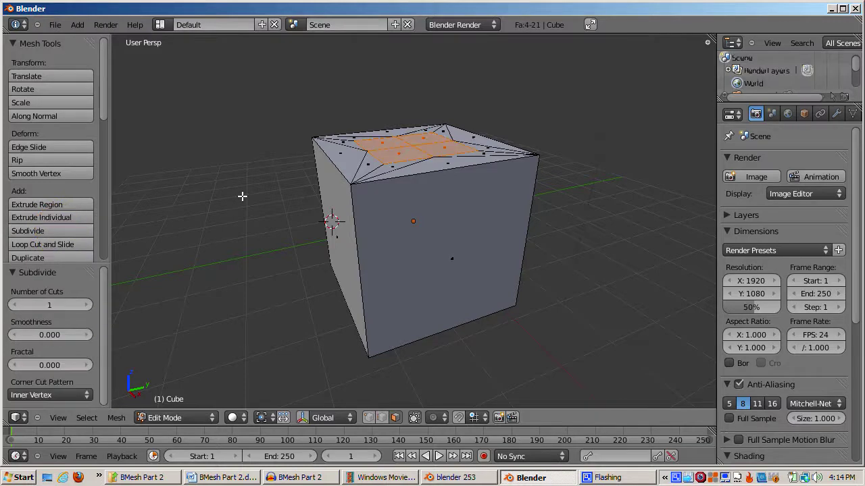
{"action": "middle_click_drag", "start_coordinate": [242, 196], "coordinate": [341, 325]}
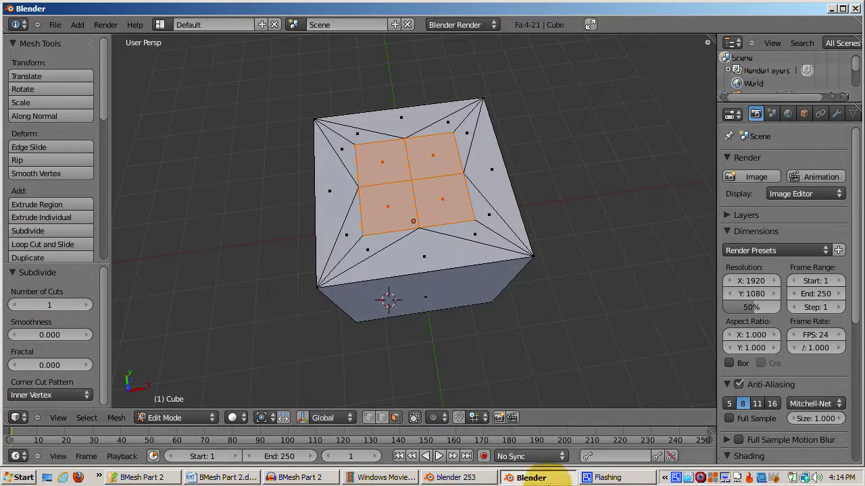
{"action": "key", "text": "ctrl+Tab"}
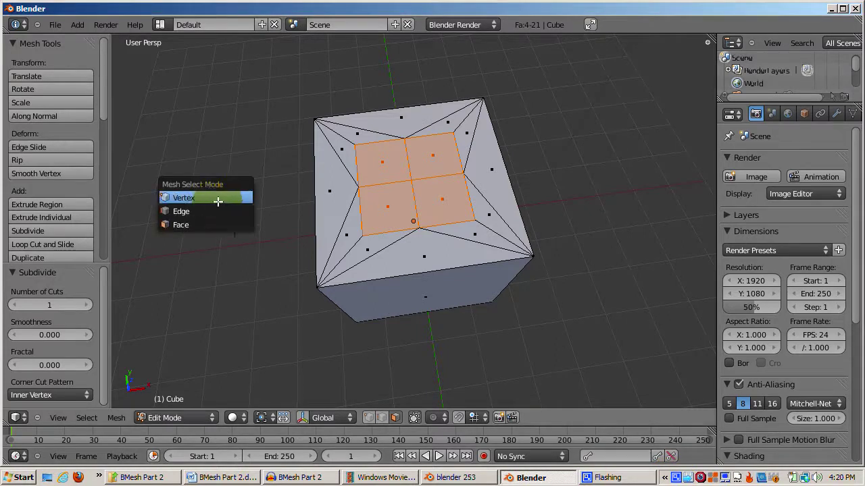
{"action": "left_click", "coordinate": [217, 198]}
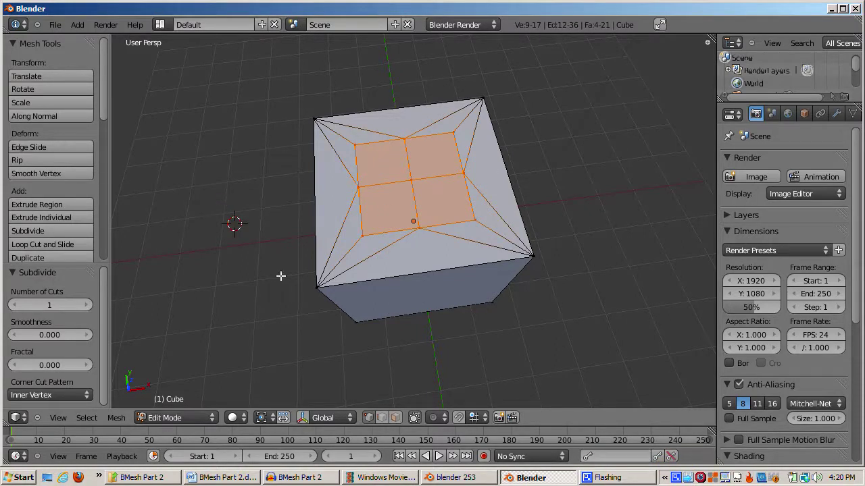
- Repeat the Ctrl+Tab switch to Vertex select mode several more times as a demonstration
{"action": "key", "text": "ctrl+Tab"}
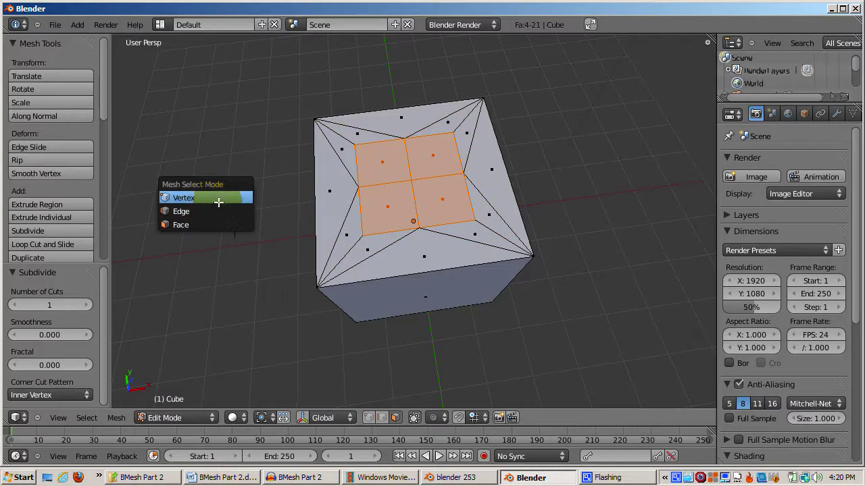
{"action": "left_click", "coordinate": [214, 197]}
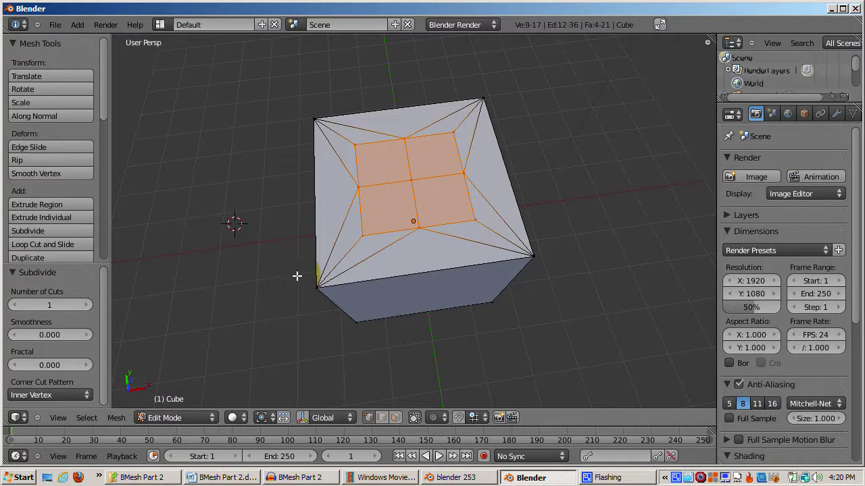
{"action": "key", "text": "ctrl+Tab"}
{"action": "left_click", "coordinate": [217, 199]}
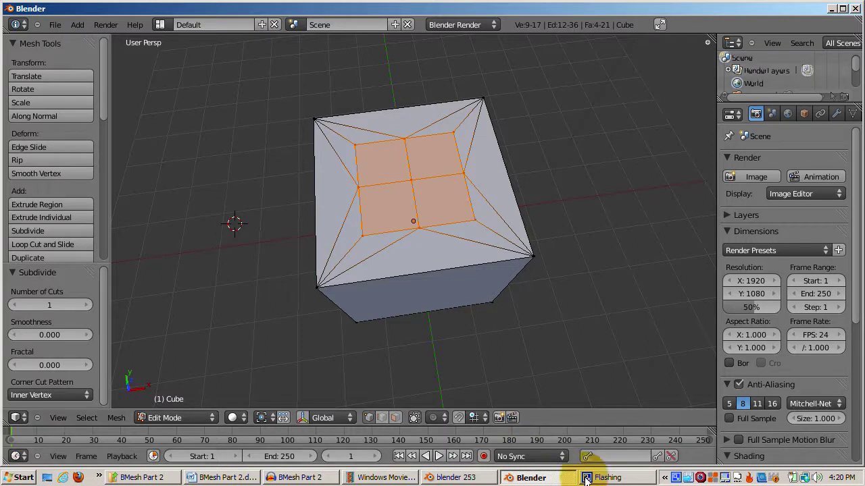
{"action": "key", "text": "ctrl+Tab"}
{"action": "left_click", "coordinate": [216, 200]}
{"action": "key", "text": "ctrl+Tab"}
{"action": "left_click", "coordinate": [217, 200]}
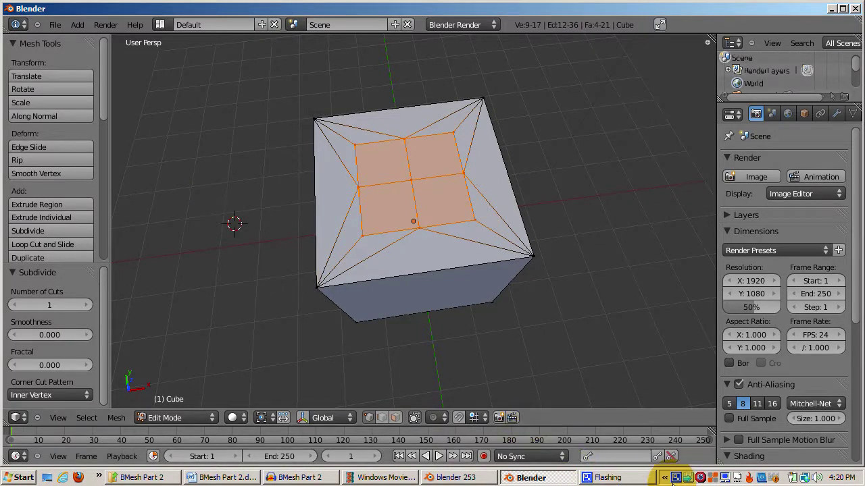
{"action": "key", "text": "ctrl+Tab"}
{"action": "left_click", "coordinate": [218, 199]}
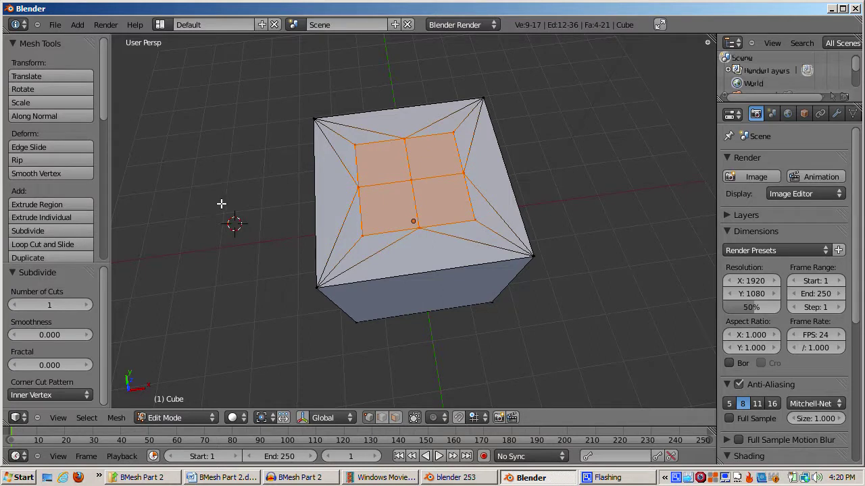
{"action": "key", "text": "ctrl+Tab"}
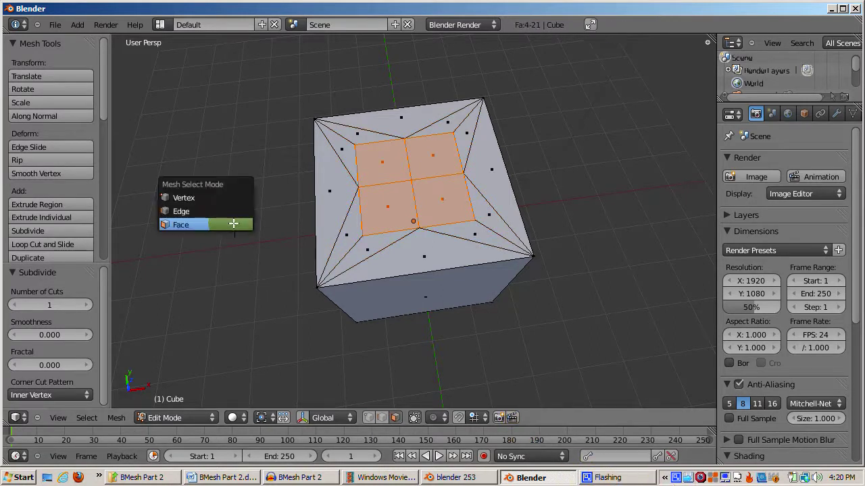
{"action": "left_click", "coordinate": [218, 200]}
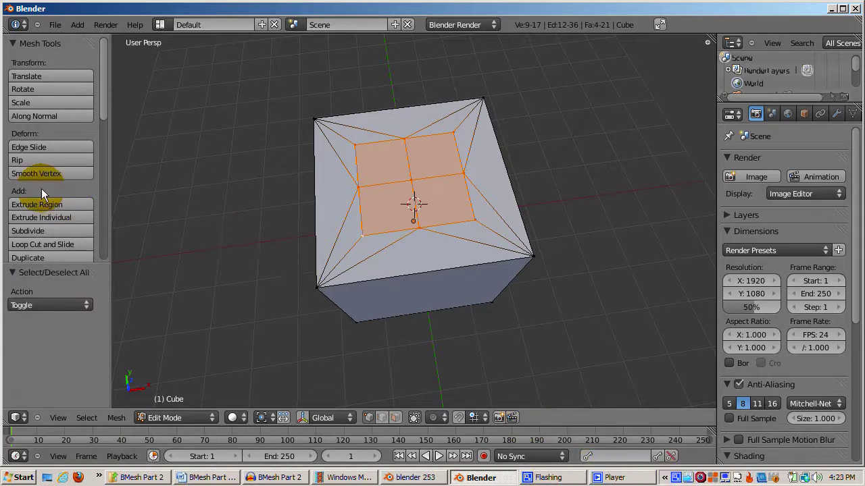
- Subdivide the inner top faces three more times into a dense grid, then dismiss the Blender 2.63 splash screen
{"action": "left_click", "coordinate": [61, 230]}
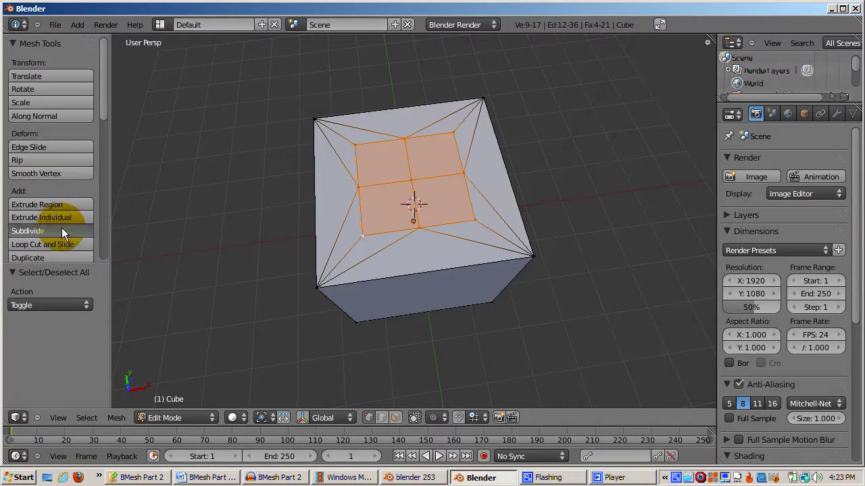
{"action": "left_click", "coordinate": [61, 227]}
{"action": "left_click", "coordinate": [62, 228]}
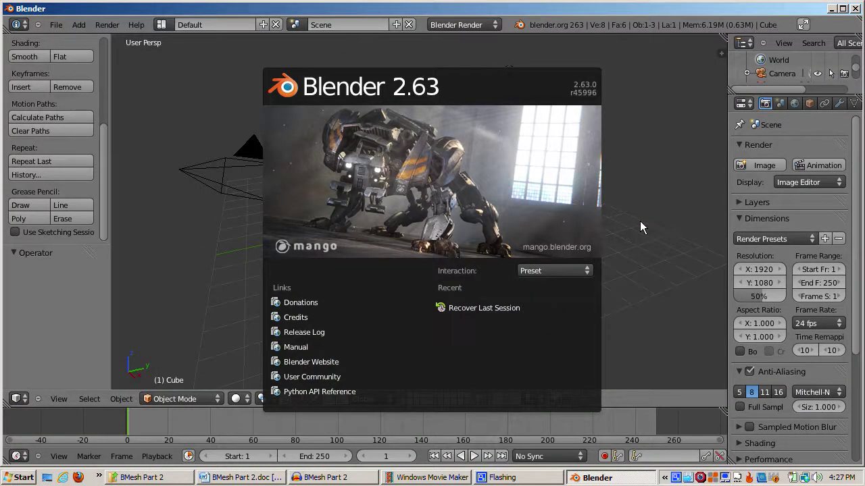
{"action": "left_click", "coordinate": [639, 221]}
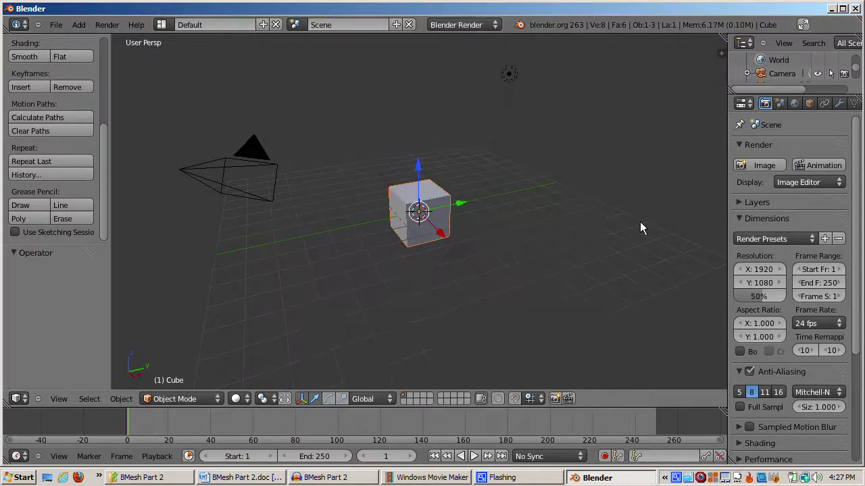
- On the fresh cube, hide the transform arrows, enter Edit Mode in Face select mode and select the top face
{"action": "key", "text": "KP_8"}
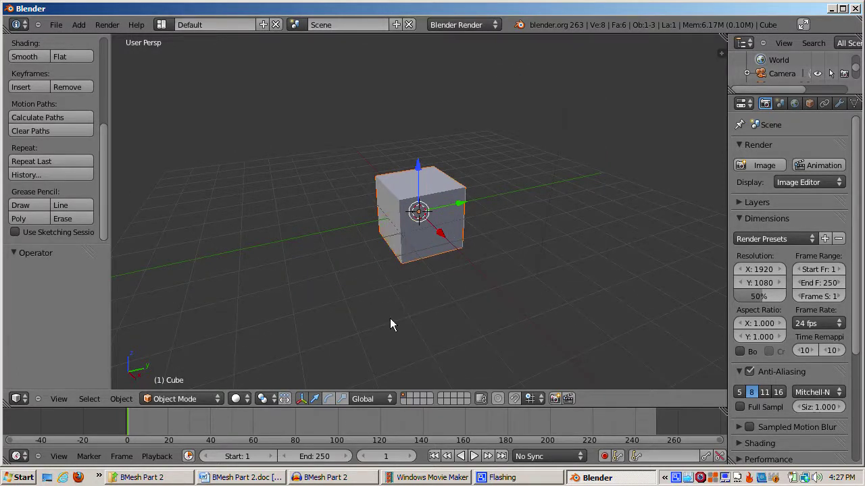
{"action": "left_click", "coordinate": [301, 399]}
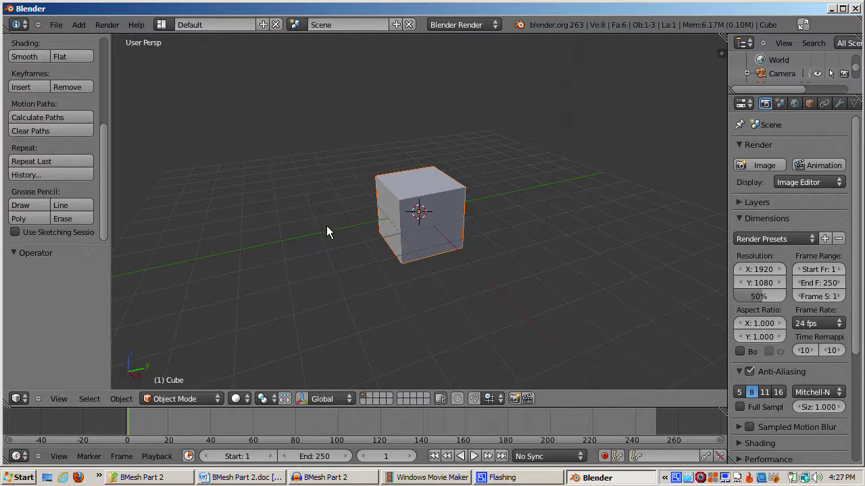
{"action": "key", "text": "Tab"}
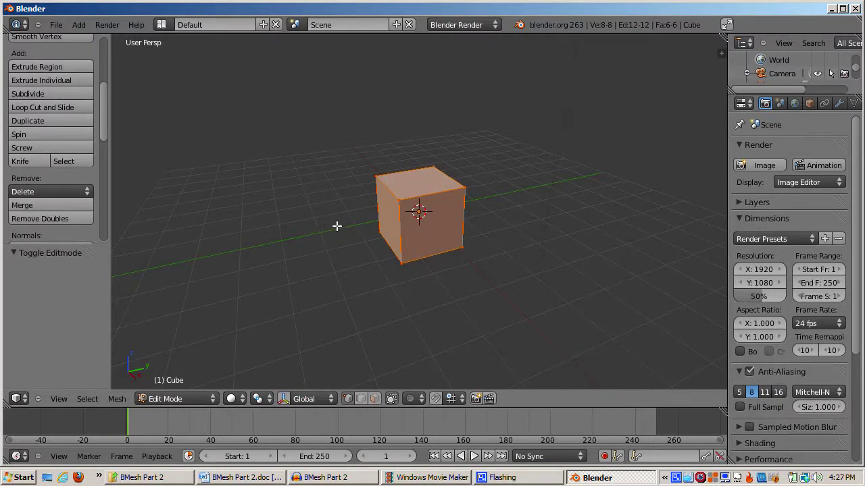
{"action": "key", "text": "a"}
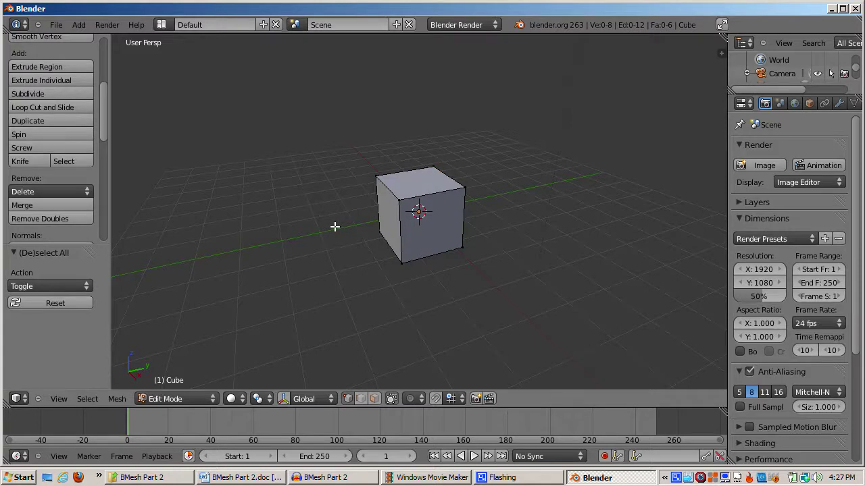
{"action": "key", "text": "ctrl+Tab"}
{"action": "left_click", "coordinate": [329, 253]}
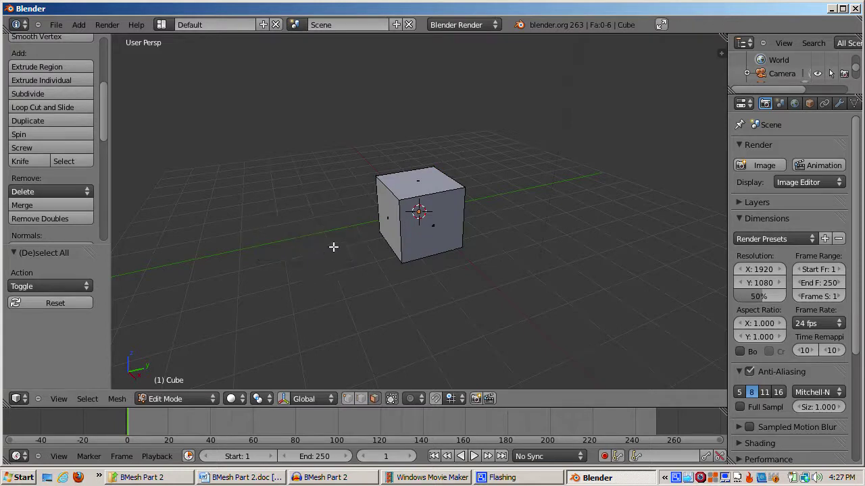
{"action": "right_click", "coordinate": [420, 184]}
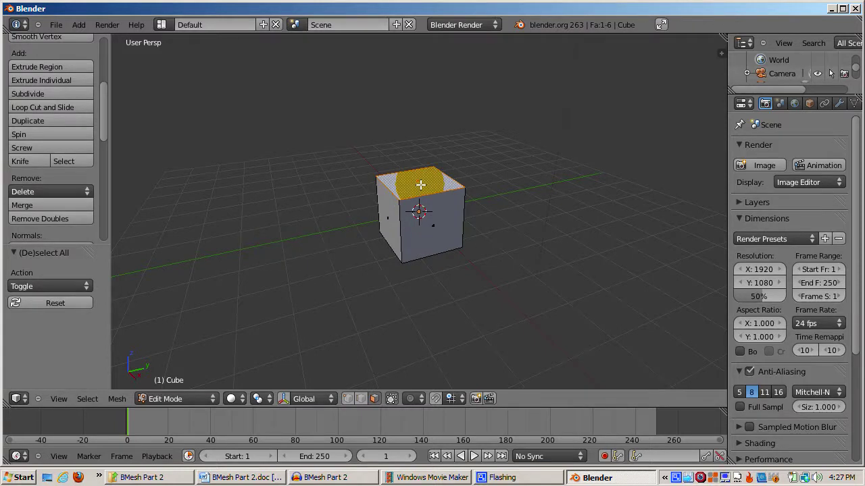
- Extrude the top face in place, scale it to 0.5 and subdivide it into four faces
{"action": "key", "text": "e"}
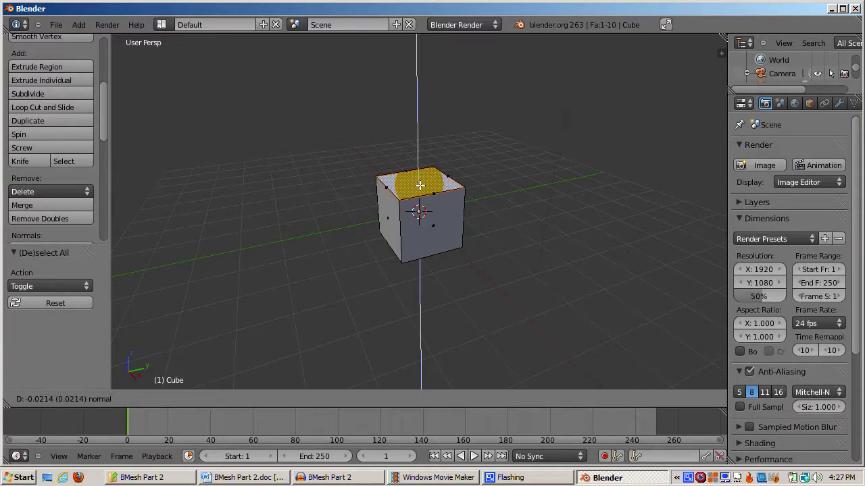
{"action": "left_click", "coordinate": [419, 184]}
{"action": "key", "text": "s"}
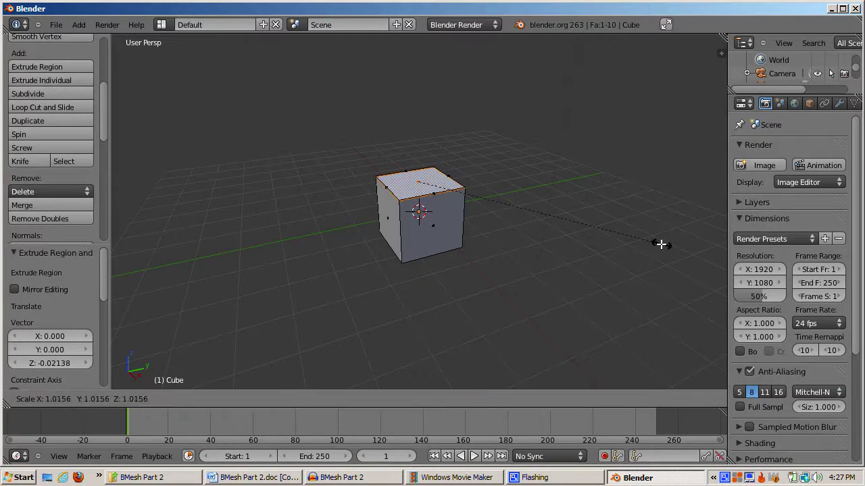
{"action": "type", "text": ".5"}
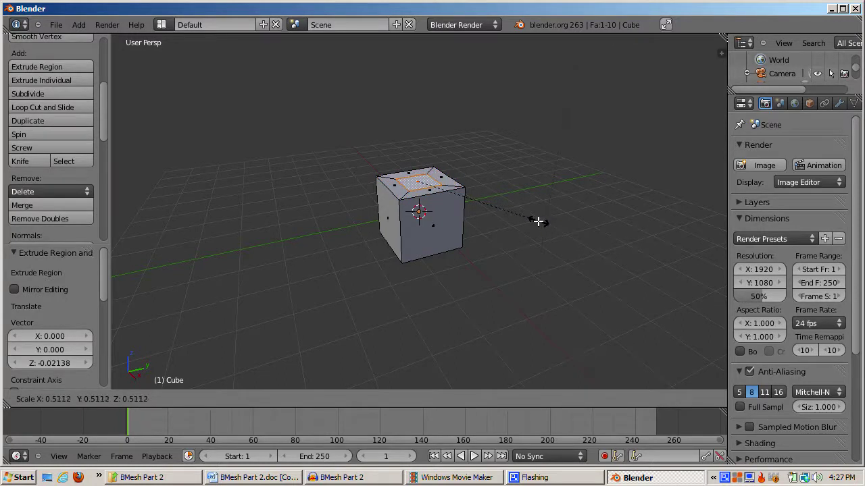
{"action": "key", "text": "Return"}
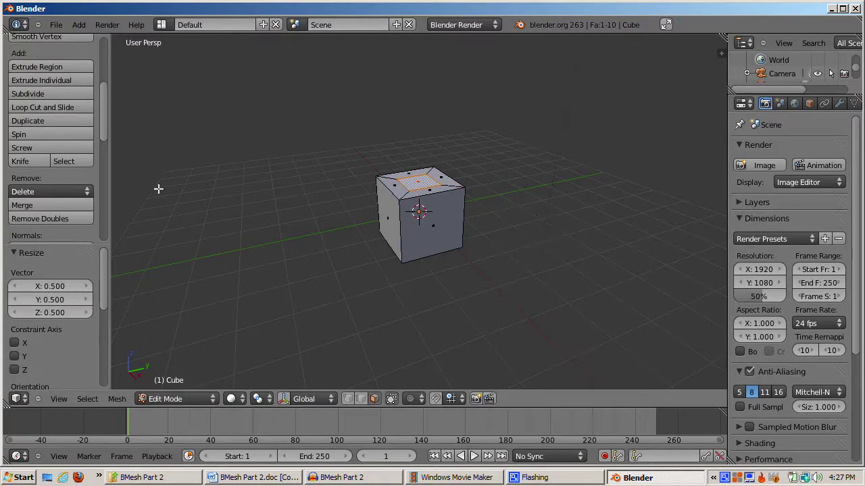
{"action": "left_click", "coordinate": [29, 95]}
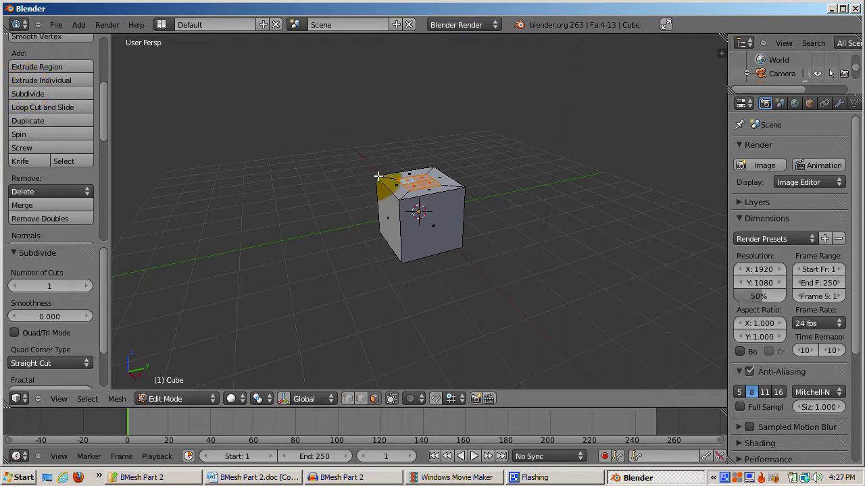
{"action": "scroll", "coordinate": [337, 179], "scroll_direction": "up", "scroll_amount": 1}
- Zoom and orbit over the top, switch to Vertex select mode, deselect all and select the centre vertex
{"action": "scroll", "coordinate": [338, 179], "scroll_direction": "up", "scroll_amount": 2}
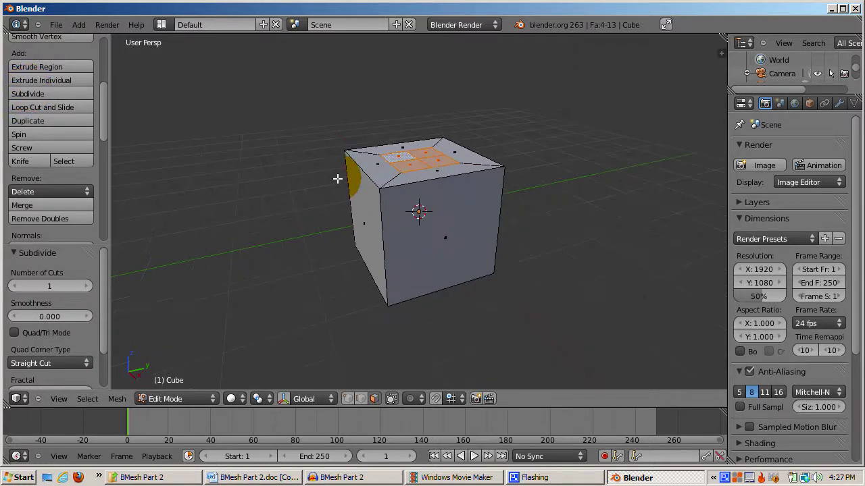
{"action": "middle_click_drag", "start_coordinate": [338, 180], "coordinate": [328, 222]}
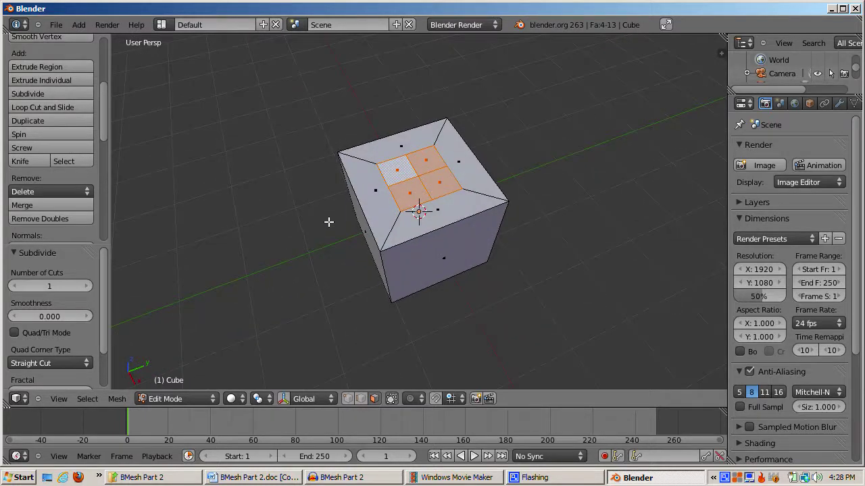
{"action": "key", "text": "ctrl+Tab"}
{"action": "left_click", "coordinate": [318, 203]}
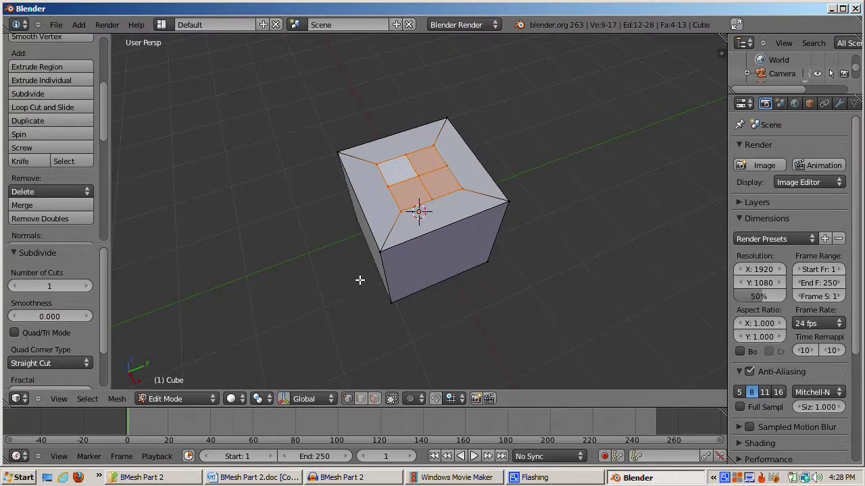
{"action": "right_click_drag", "start_coordinate": [478, 194], "coordinate": [481, 193]}
{"action": "key", "text": "a"}
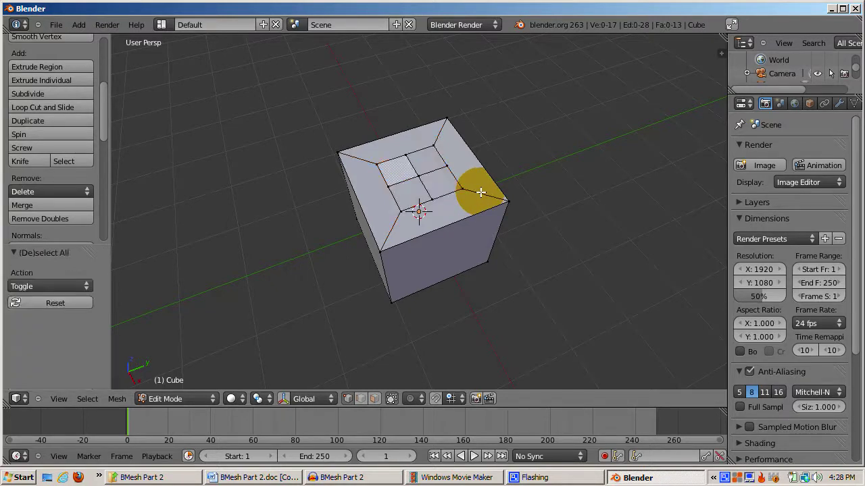
{"action": "right_click", "coordinate": [418, 176]}
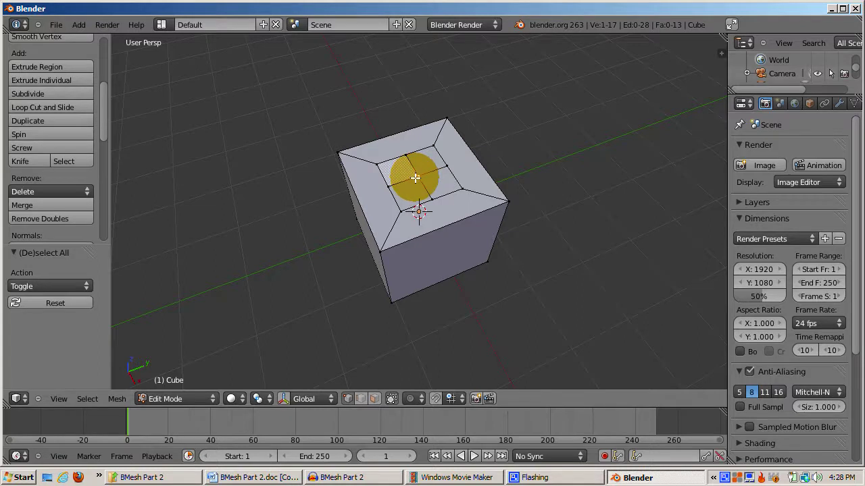
- Dissolve the top's centre vertex with X > Dissolve, then undo to restore its four faces
{"action": "key", "text": "x"}
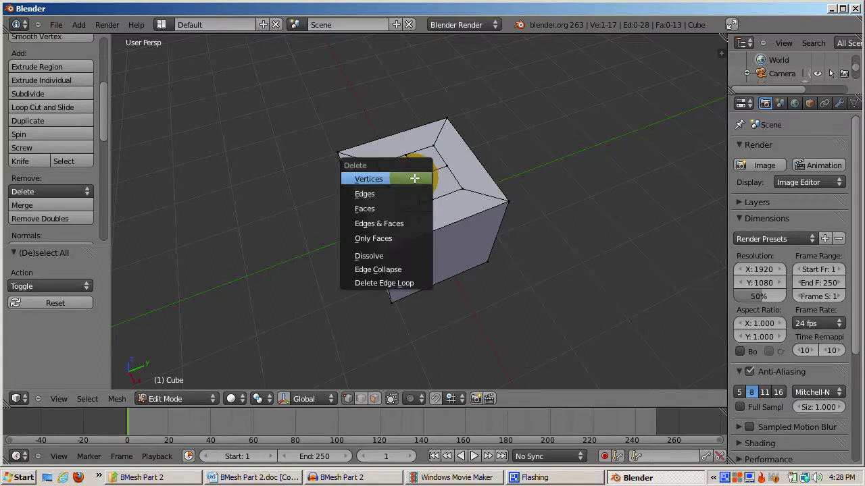
{"action": "left_click", "coordinate": [412, 253]}
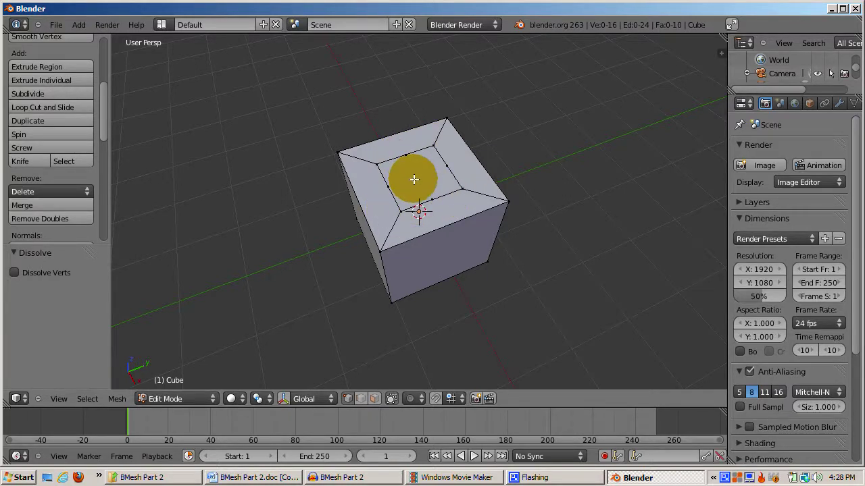
{"action": "key", "text": "ctrl+z"}
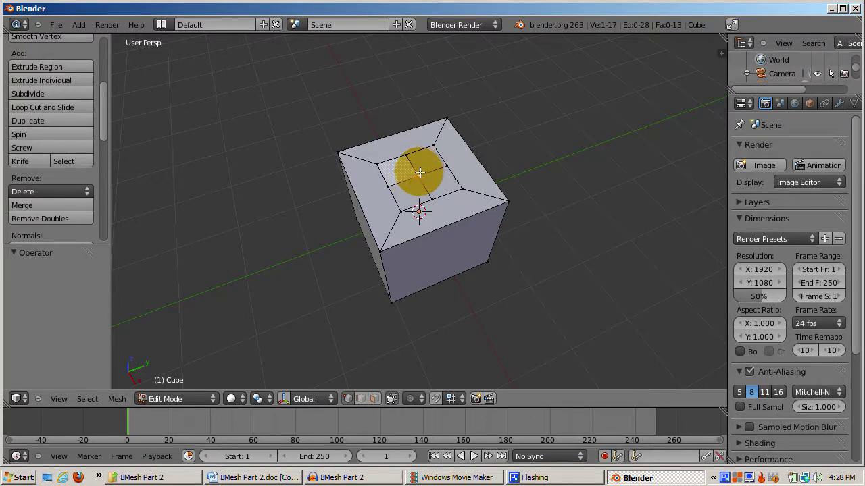
- Delete the centre vertex outright with X > Vertices, leaving a hole, then undo it with Ctrl+Z
{"action": "key", "text": "x"}
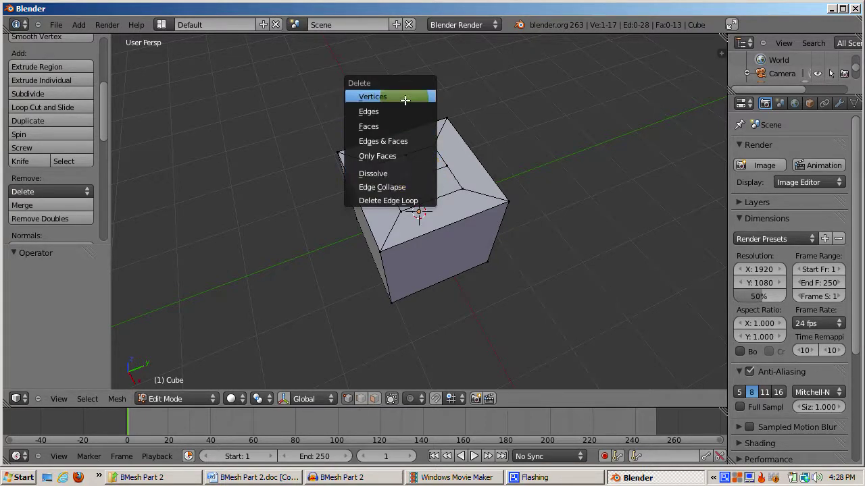
{"action": "left_click", "coordinate": [405, 100]}
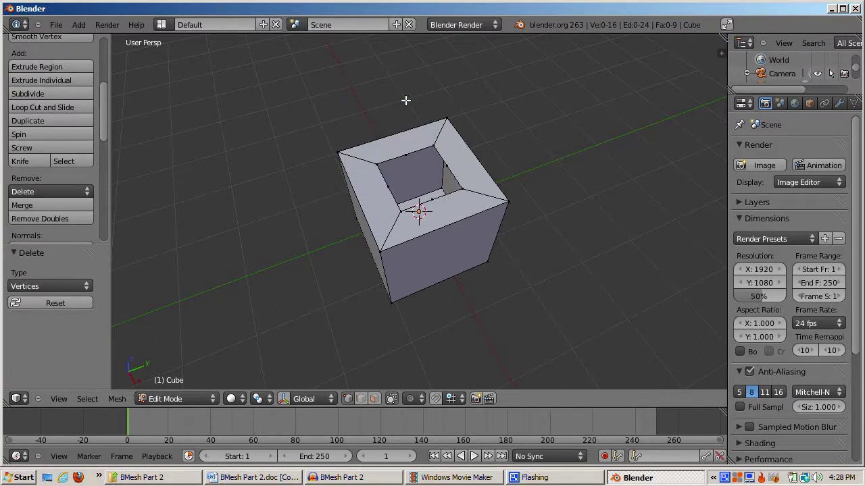
{"action": "key", "text": "ctrl+z"}
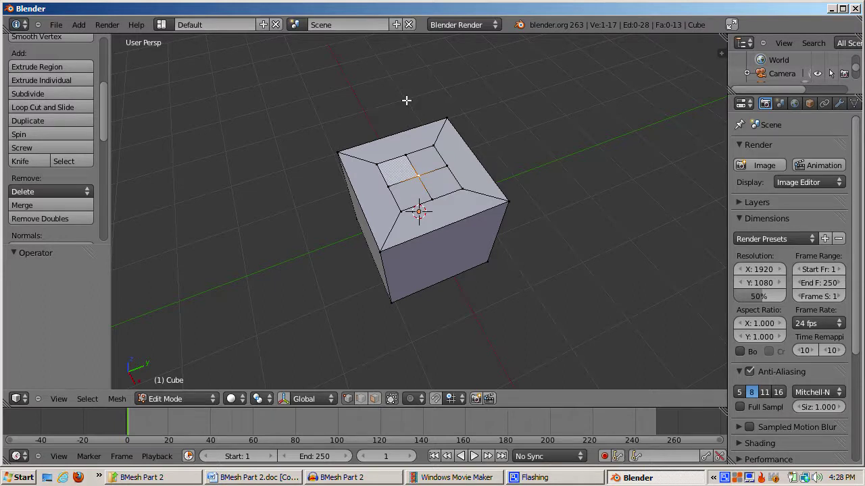
- Slide the inner square's right vertex along its edge by -0.503651, then switch to Edge select mode
{"action": "mouse_move", "coordinate": [408, 134]}
{"action": "left_mouse_down"}
{"action": "mouse_move", "coordinate": [414, 165]}
{"action": "mouse_move", "coordinate": [445, 172]}
{"action": "mouse_move", "coordinate": [446, 164]}
{"action": "mouse_move", "coordinate": [400, 154]}
{"action": "mouse_move", "coordinate": [397, 181]}
{"action": "left_mouse_up"}
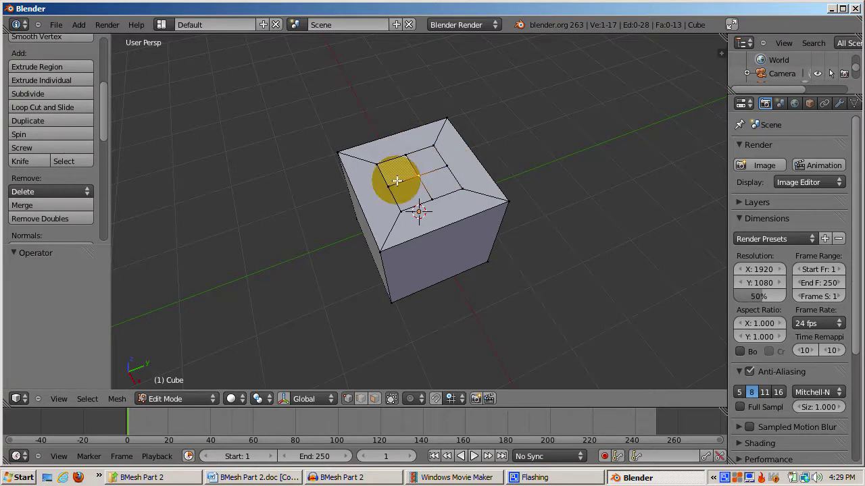
{"action": "key", "text": "a"}
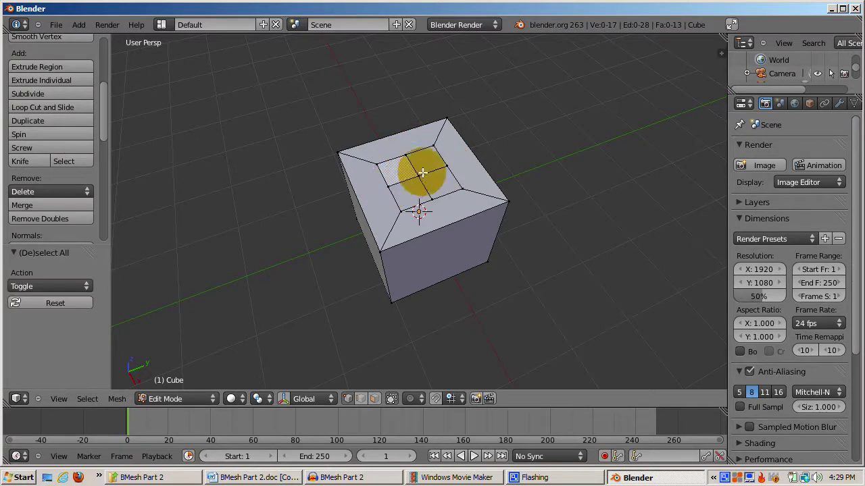
{"action": "left_click_drag", "start_coordinate": [422, 173], "coordinate": [446, 165]}
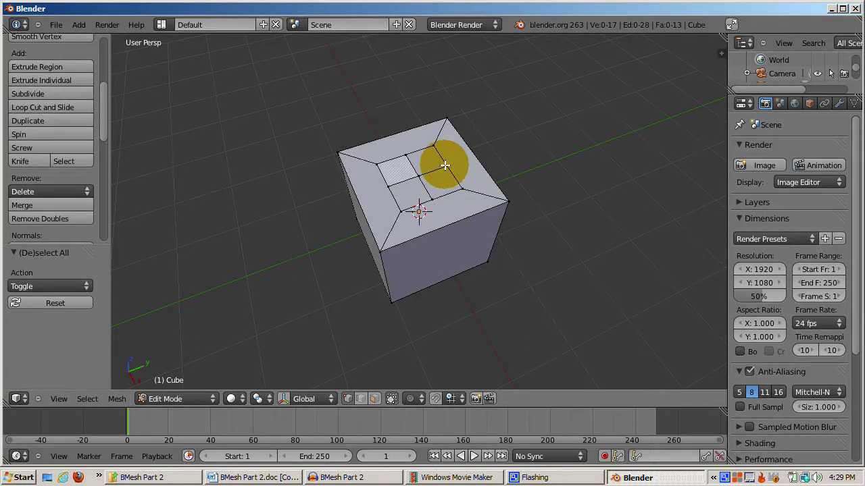
{"action": "right_click", "coordinate": [445, 166]}
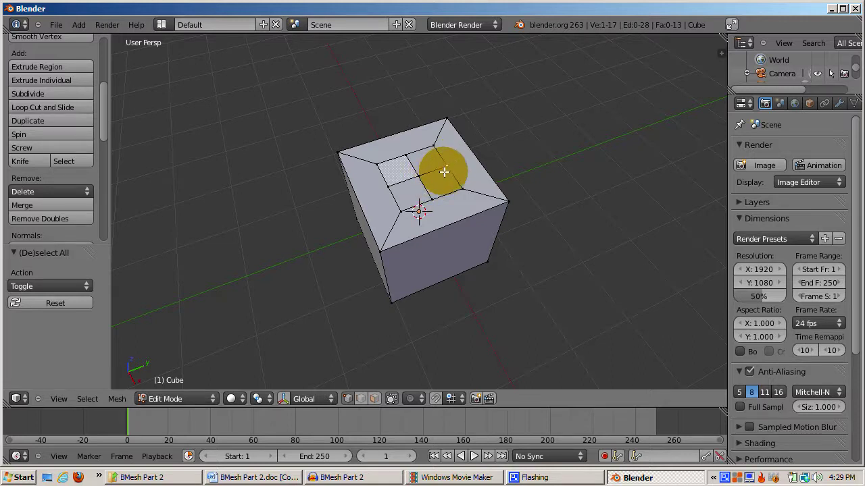
{"action": "key", "text": "shift+v"}
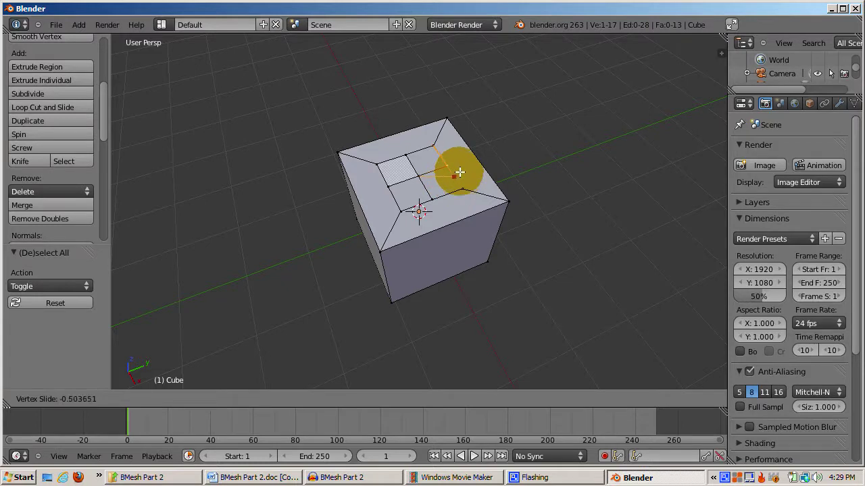
{"action": "left_click", "coordinate": [459, 171]}
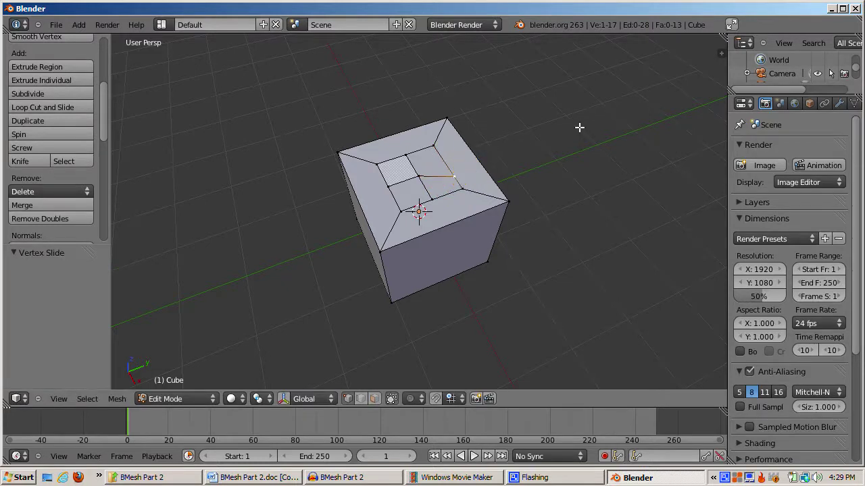
{"action": "left_click", "coordinate": [503, 176]}
{"action": "left_click", "coordinate": [446, 190]}
{"action": "left_click_drag", "start_coordinate": [447, 190], "coordinate": [443, 175]}
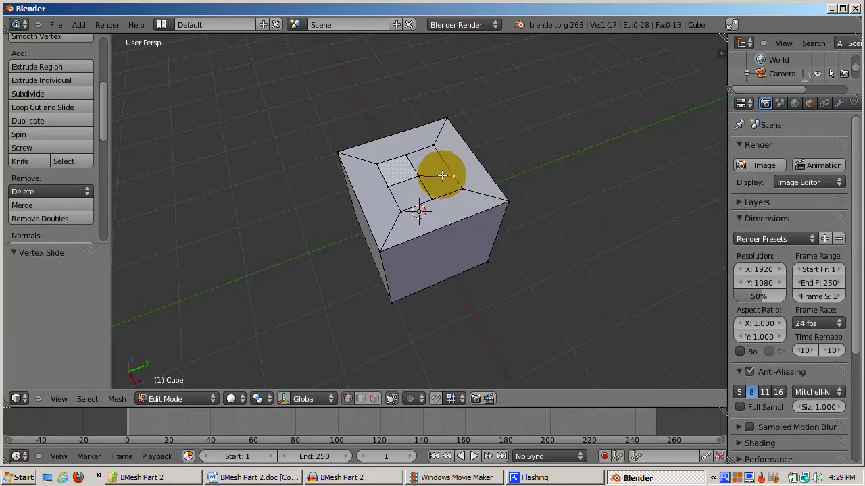
{"action": "key", "text": "ctrl+Tab"}
{"action": "left_click", "coordinate": [436, 188]}
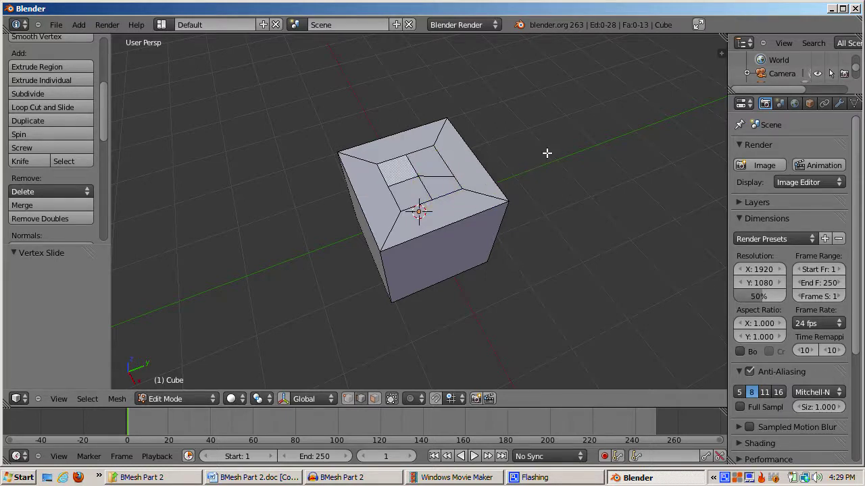
- Dissolve a selected edge on the cube's top face through the Delete menu
{"action": "mouse_move", "coordinate": [432, 180]}
{"action": "left_mouse_down"}
{"action": "mouse_move", "coordinate": [443, 149]}
{"action": "mouse_move", "coordinate": [444, 161]}
{"action": "left_mouse_up"}
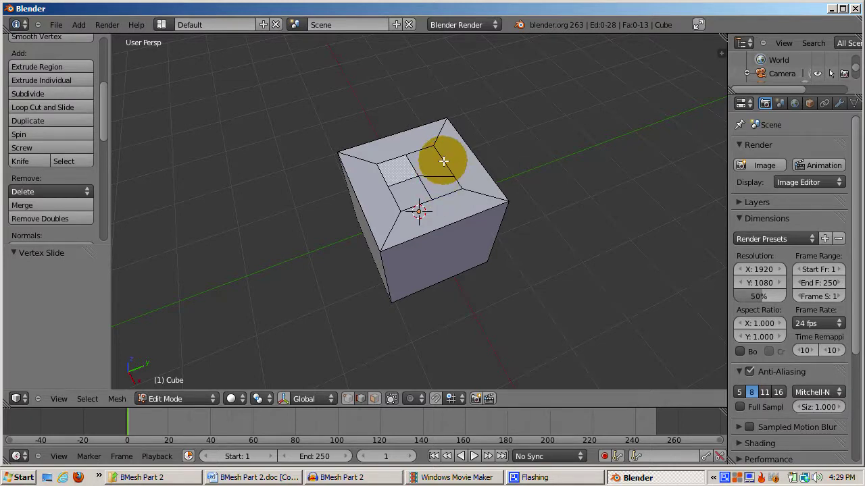
{"action": "key", "text": "x"}
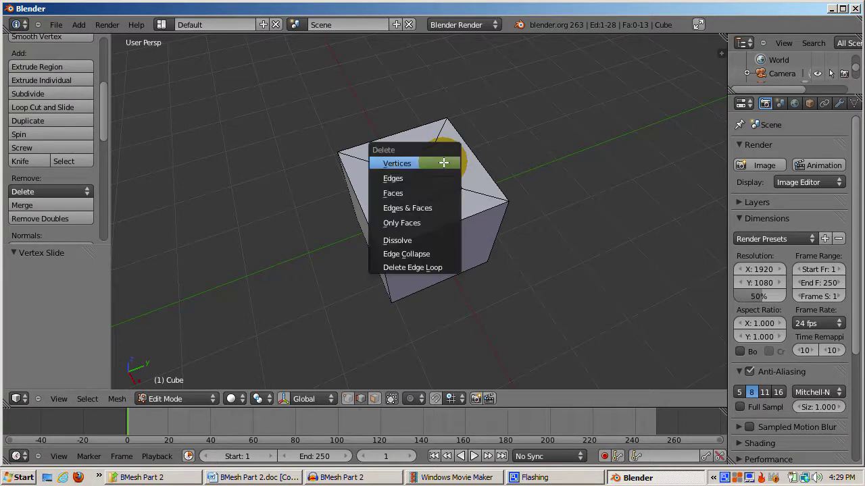
{"action": "left_click", "coordinate": [440, 238]}
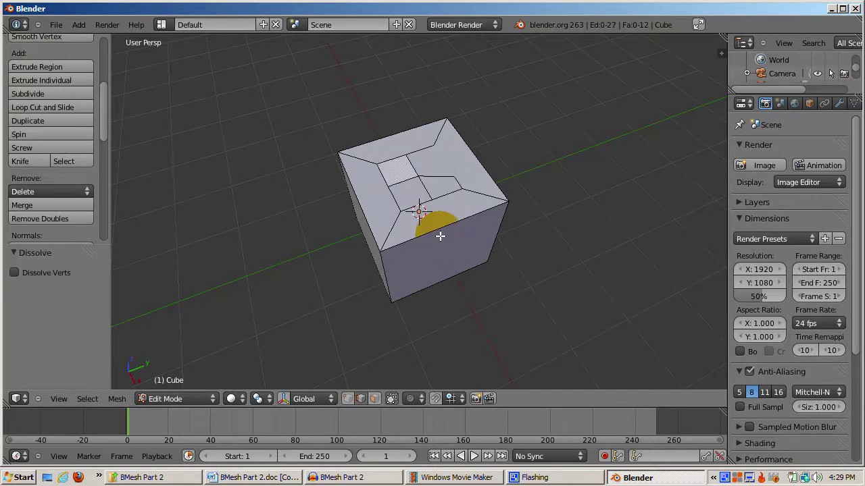
- Select another edge on the top and use Edge Collapse to merge it into a single point
{"action": "left_click_drag", "start_coordinate": [459, 160], "coordinate": [447, 162]}
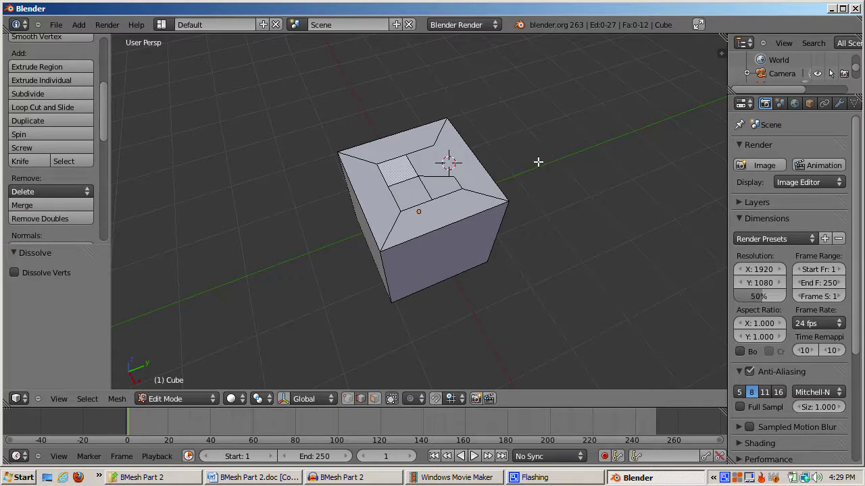
{"action": "right_click", "coordinate": [481, 193]}
{"action": "right_click", "coordinate": [411, 168]}
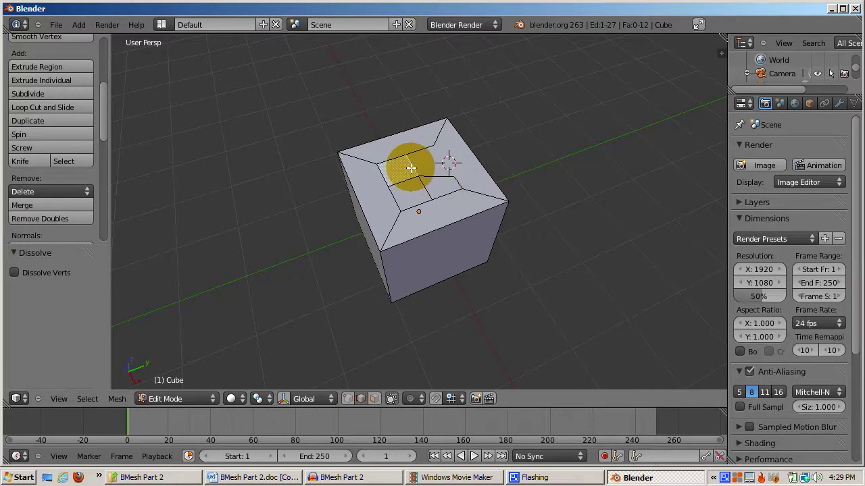
{"action": "key", "text": "x"}
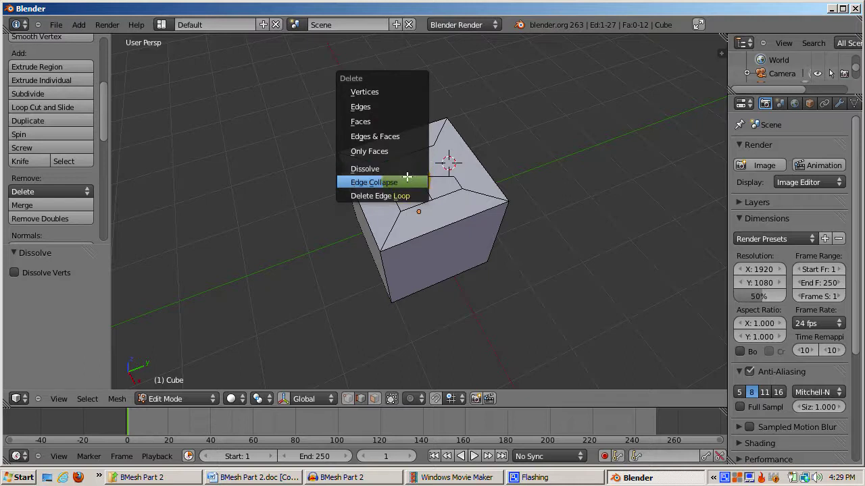
{"action": "left_click", "coordinate": [407, 183]}
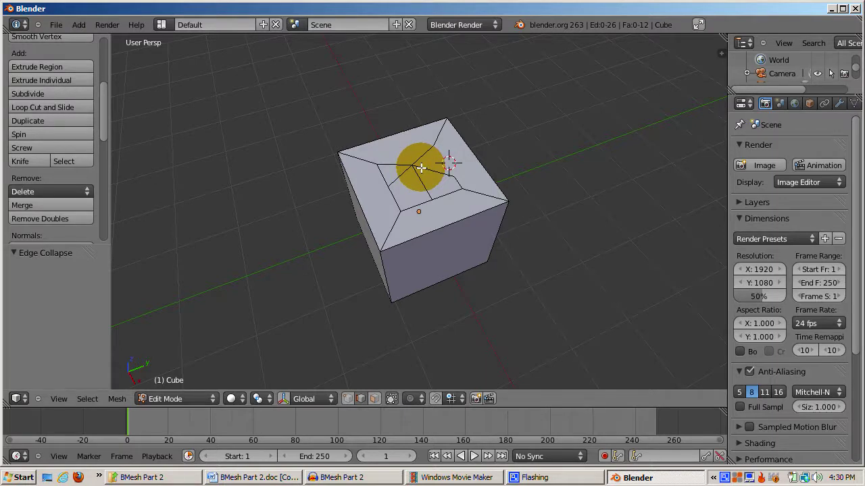
- Switch to Face select mode and dissolve a face on the cube's top
{"action": "key", "text": "ctrl+Tab"}
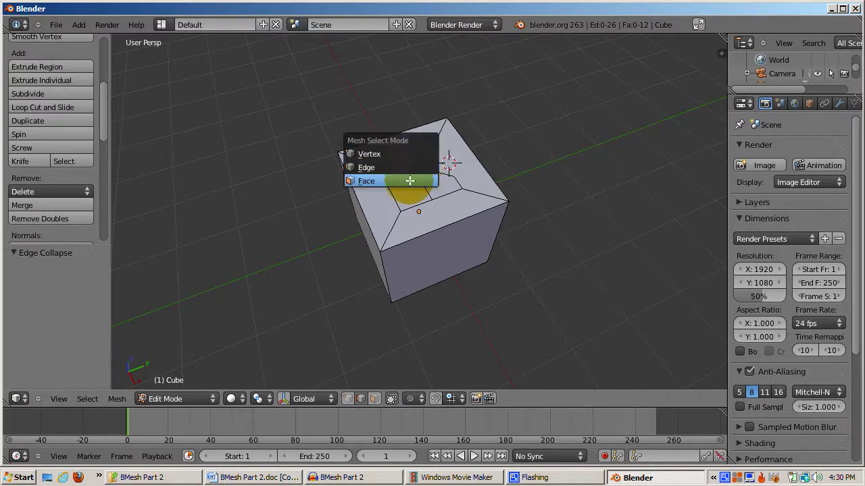
{"action": "left_click", "coordinate": [409, 180]}
{"action": "right_click", "coordinate": [413, 183]}
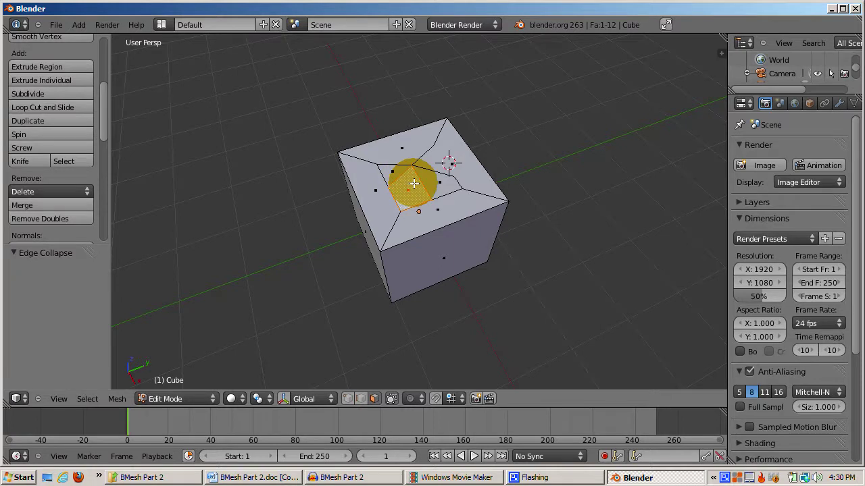
{"action": "key", "text": "x"}
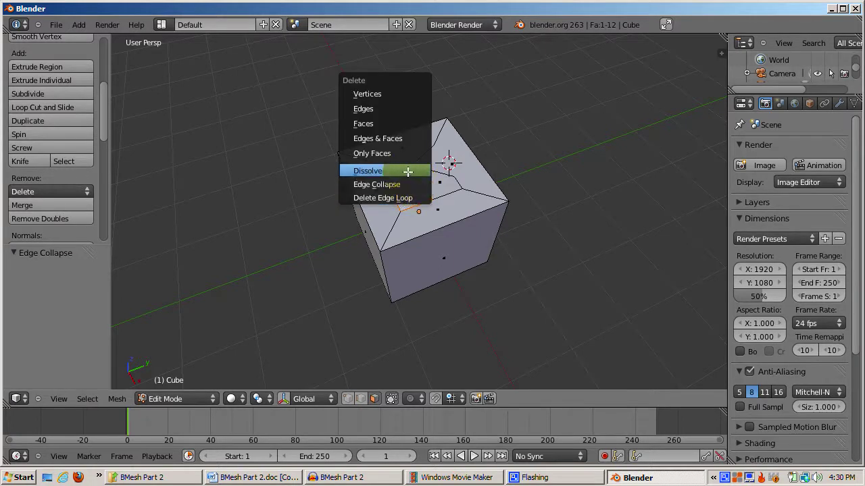
{"action": "left_click", "coordinate": [407, 173]}
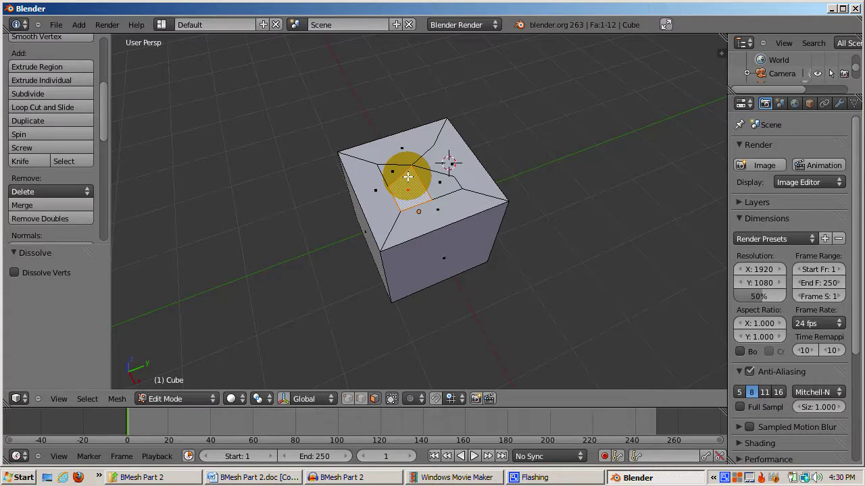
- Add the neighbouring top face, dissolve both into one larger face, and deselect everything
{"action": "right_click", "coordinate": [433, 183], "text": "shift"}
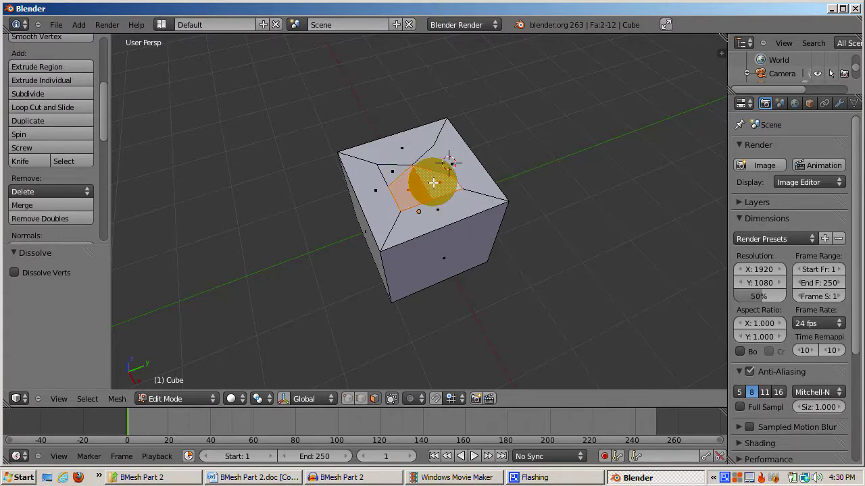
{"action": "key", "text": "x"}
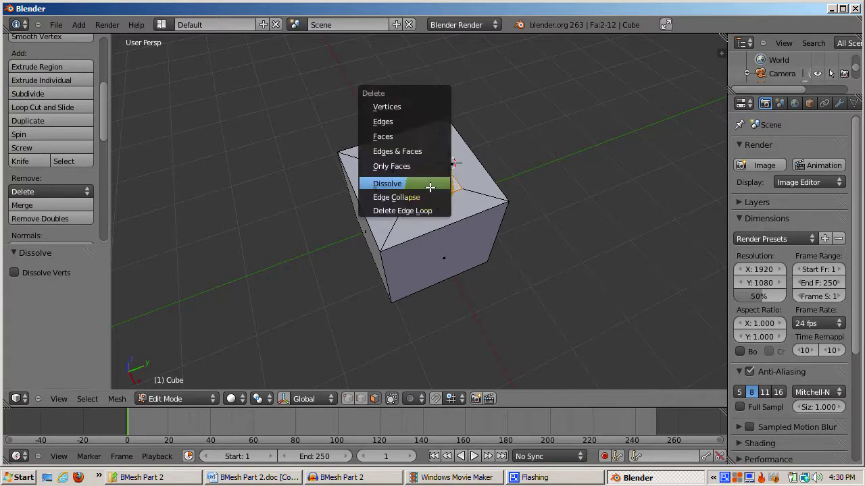
{"action": "left_click", "coordinate": [433, 182]}
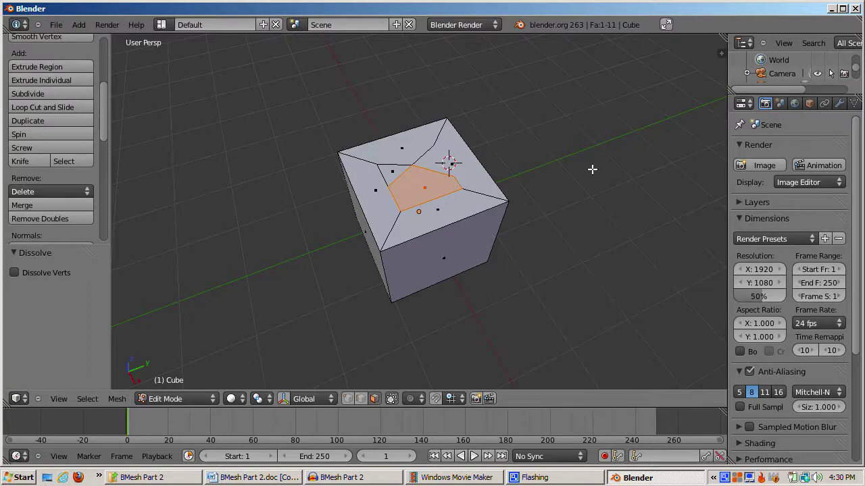
{"action": "key", "text": "a"}
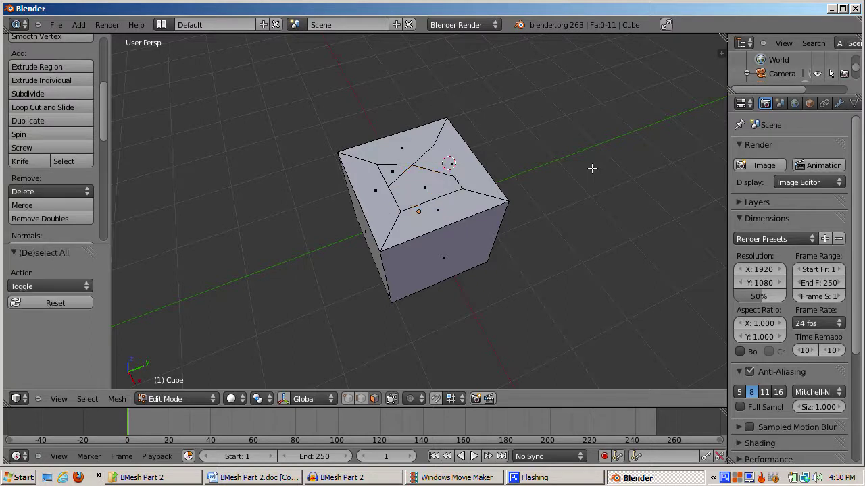
- In Edge mode, select the top outer edge loop and bevel it with percentage 0.050
{"action": "key", "text": "ctrl+Tab"}
{"action": "left_click", "coordinate": [473, 237]}
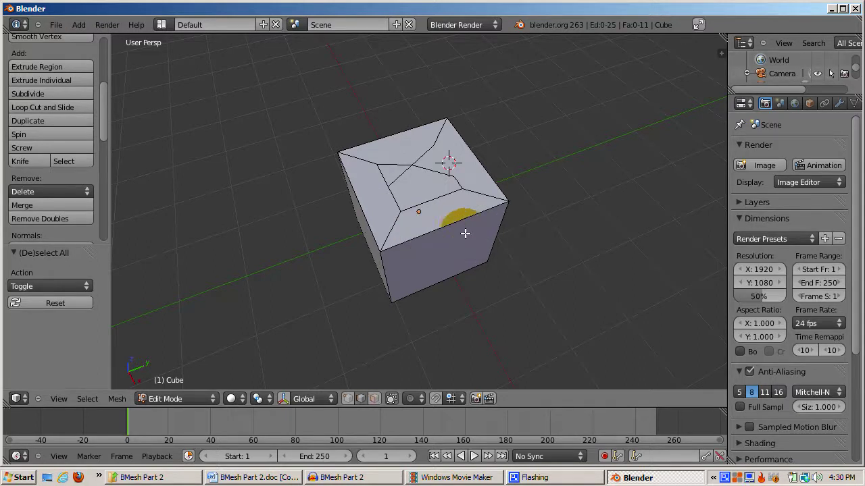
{"action": "right_click", "coordinate": [462, 219]}
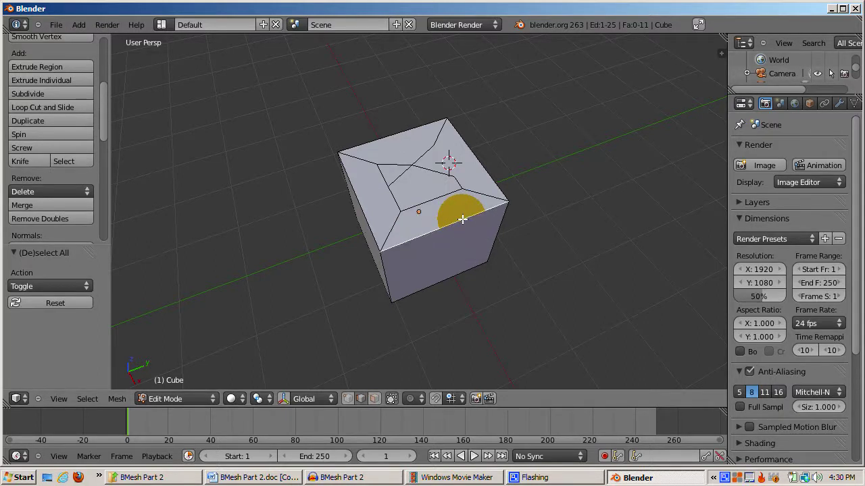
{"action": "right_click", "coordinate": [462, 219], "text": "alt"}
{"action": "key", "text": "w"}
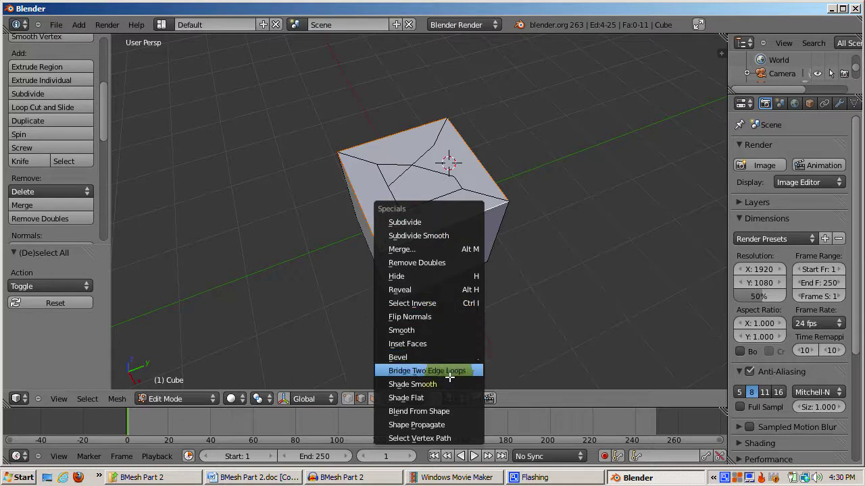
{"action": "left_click", "coordinate": [447, 358]}
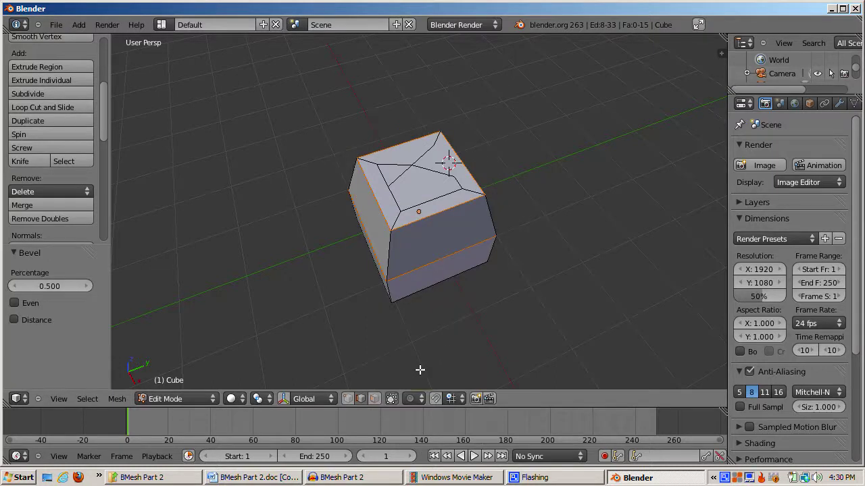
{"action": "left_click", "coordinate": [38, 287]}
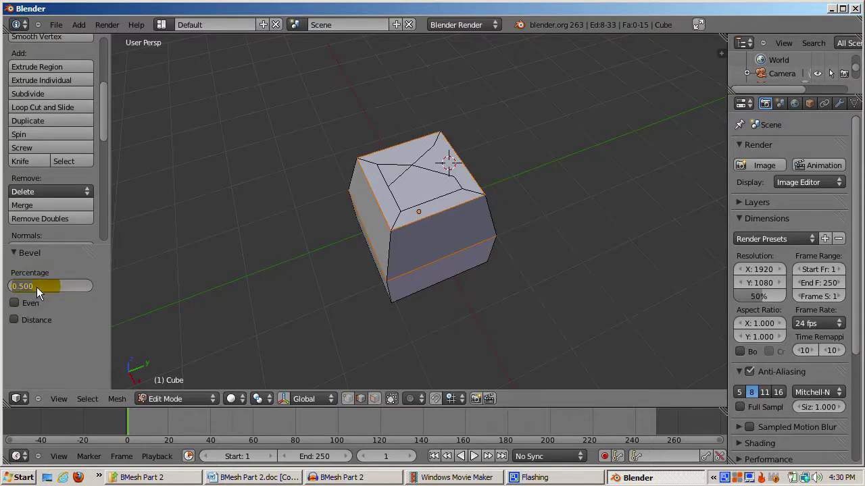
{"action": "key", "text": "BackSpace"}
{"action": "type", "text": ".05"}
{"action": "key", "text": "Return"}
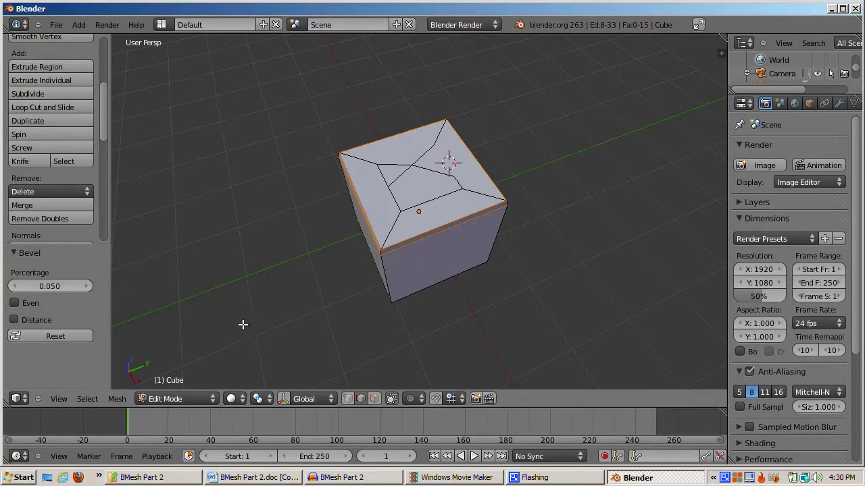
- Orbit the view across the cube's top and select the top-front bevel edge
{"action": "middle_click_drag", "start_coordinate": [243, 325], "coordinate": [251, 275]}
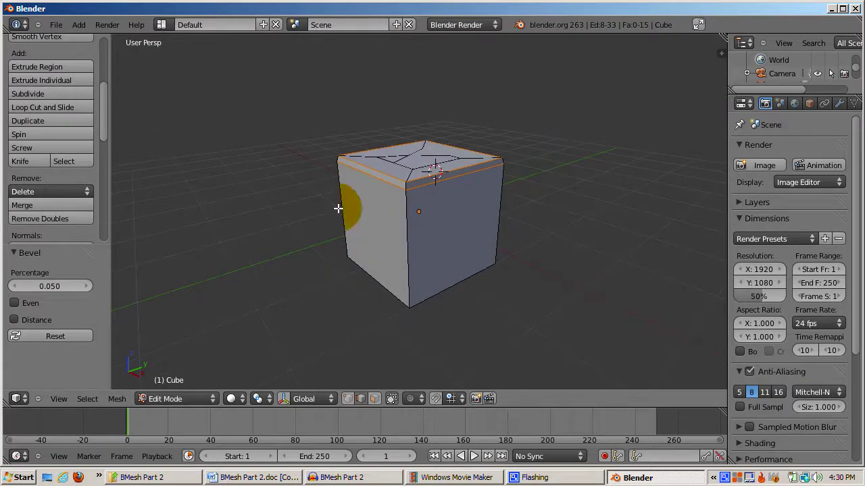
{"action": "middle_click_drag", "start_coordinate": [338, 209], "coordinate": [374, 175]}
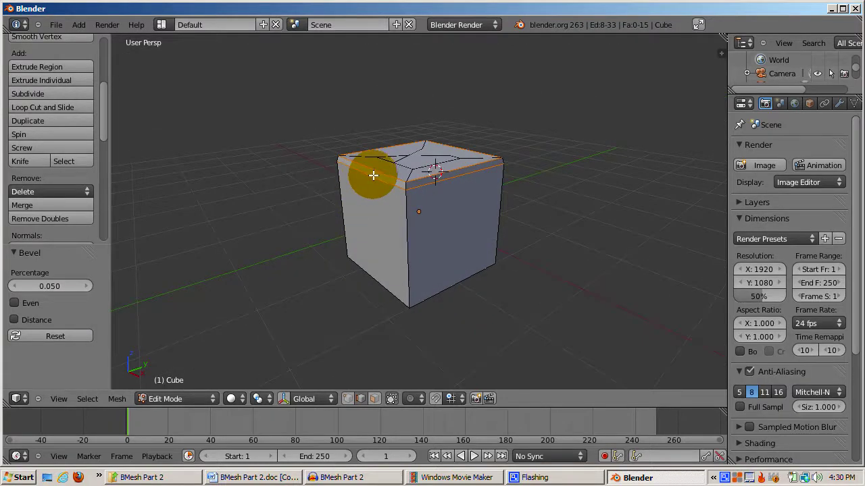
{"action": "right_click", "coordinate": [374, 175]}
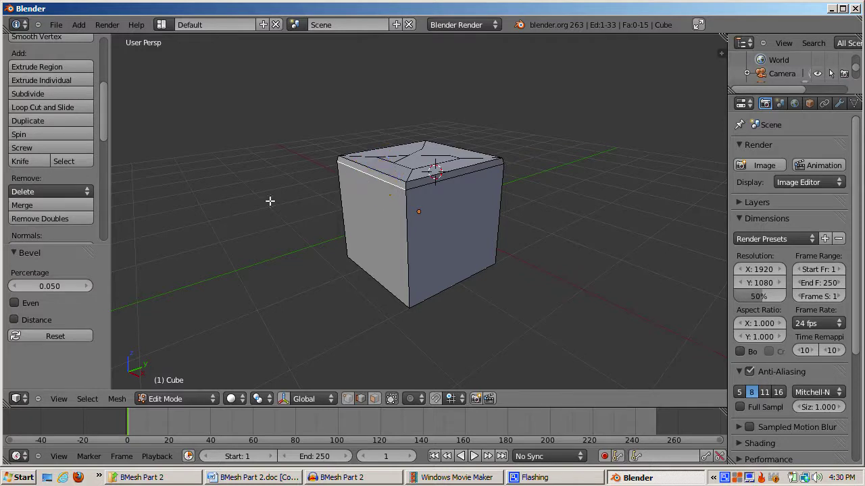
{"action": "key", "text": "ctrl+Tab"}
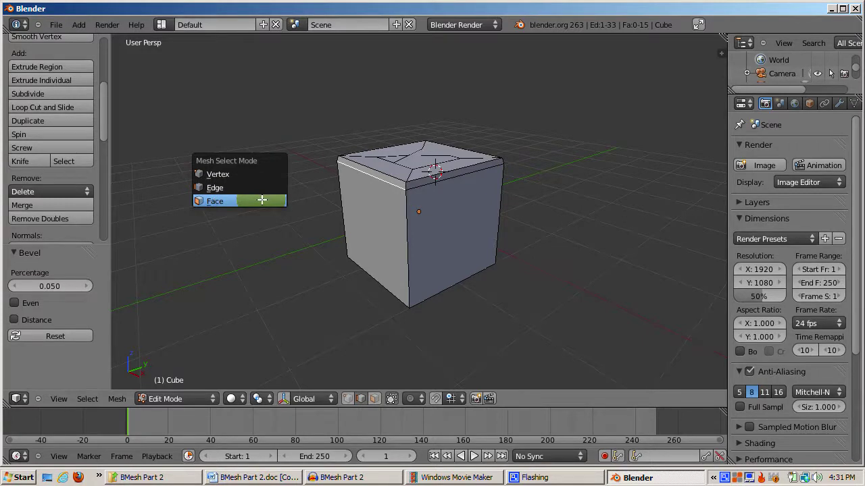
- In Face mode, extrude the front-top bevel face outward into a ledge
{"action": "left_click", "coordinate": [262, 200]}
{"action": "right_click", "coordinate": [363, 168]}
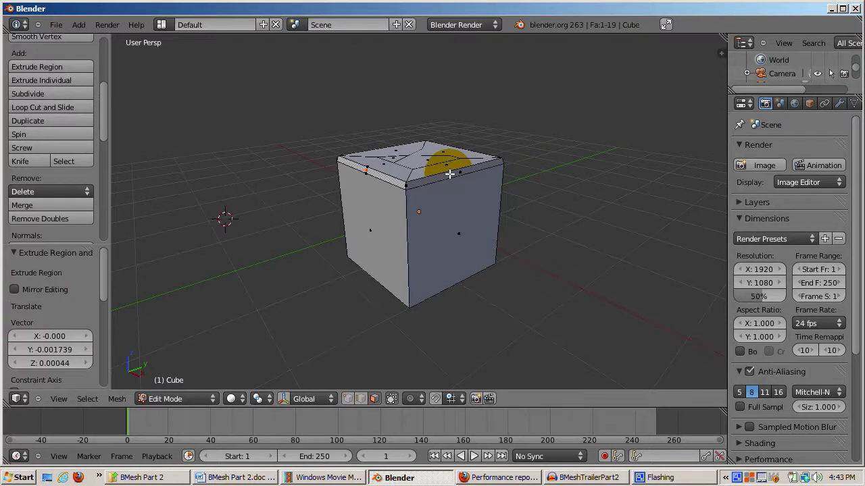
{"action": "right_click", "coordinate": [449, 174]}
{"action": "key", "text": "e"}
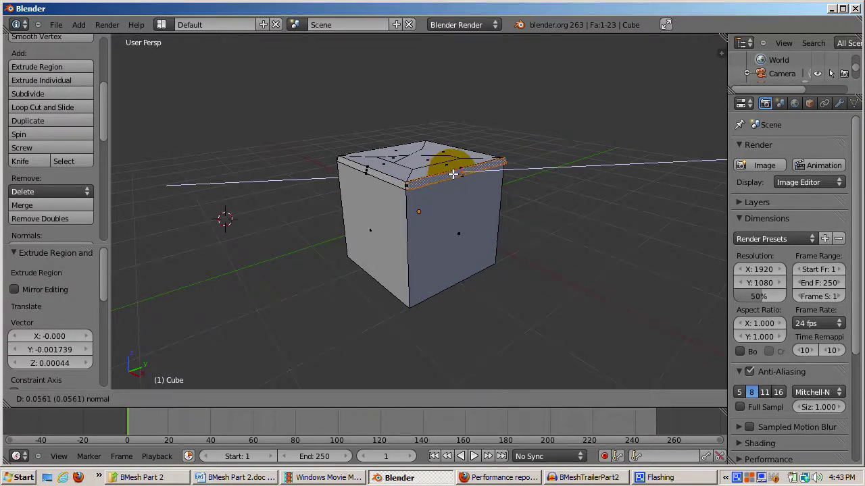
{"action": "left_click", "coordinate": [489, 195]}
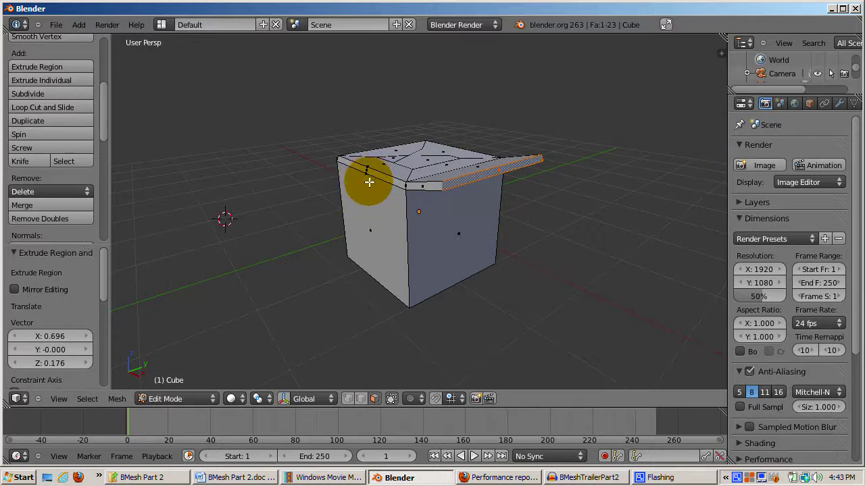
- Select the thin bevel face beside the ledge plus the ledge face
{"action": "key", "text": "a"}
{"action": "right_click", "coordinate": [421, 189]}
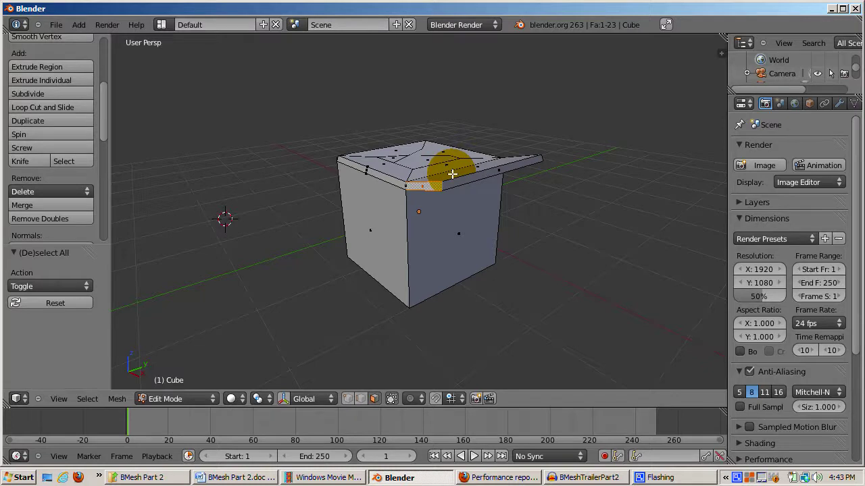
{"action": "right_click", "coordinate": [452, 174], "text": "shift"}
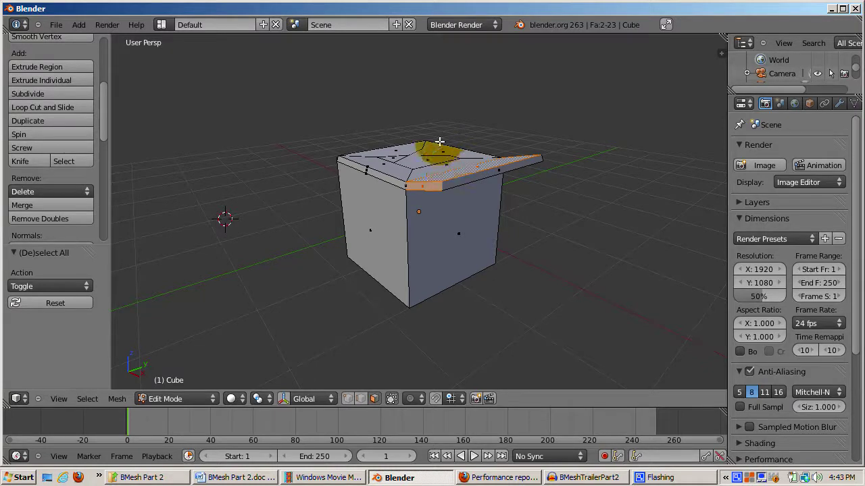
{"action": "left_click", "coordinate": [459, 171]}
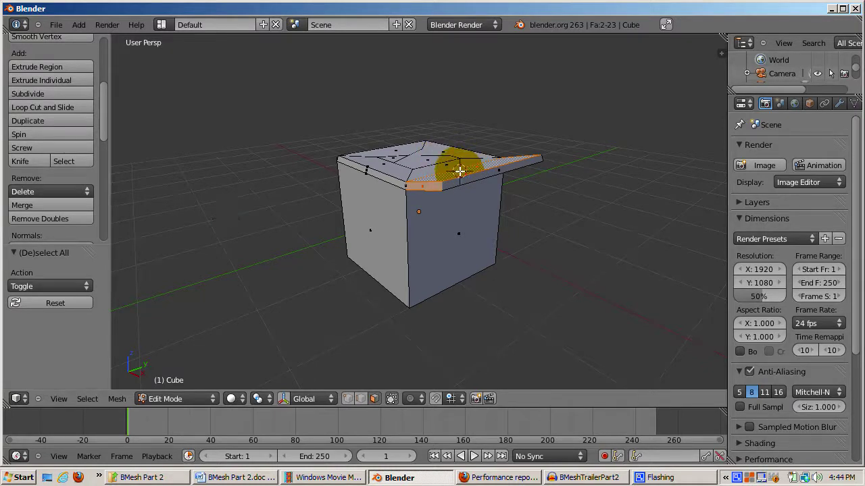